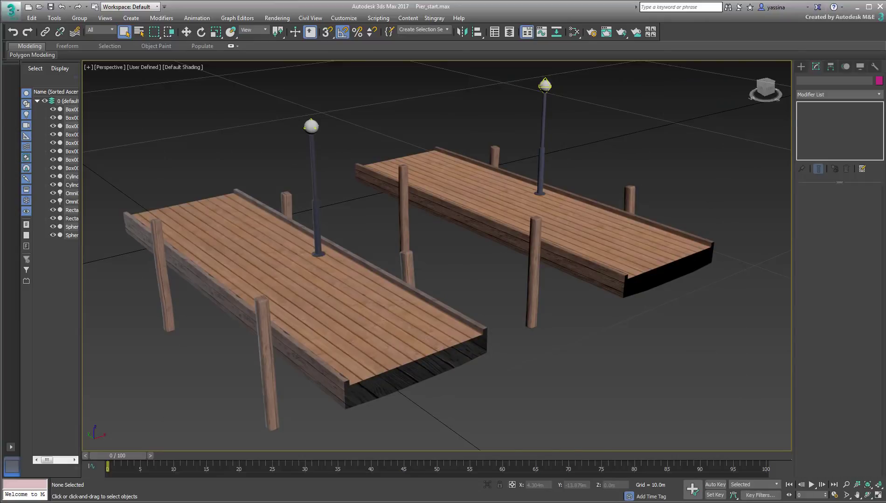
Step: Switch to the Pier folder and review the texture maps from Pier_clr.jpg through Pier_spc.jpg in the photo viewer
key("alt+Tab")
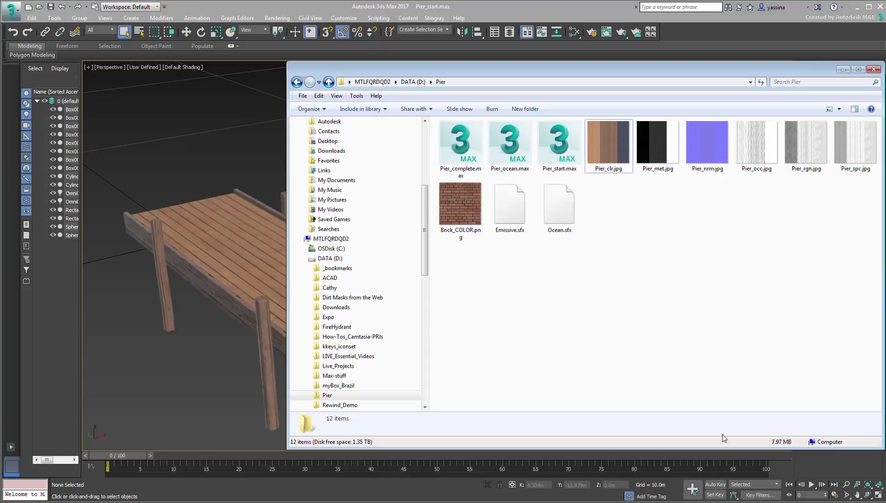
left_click(611, 147)
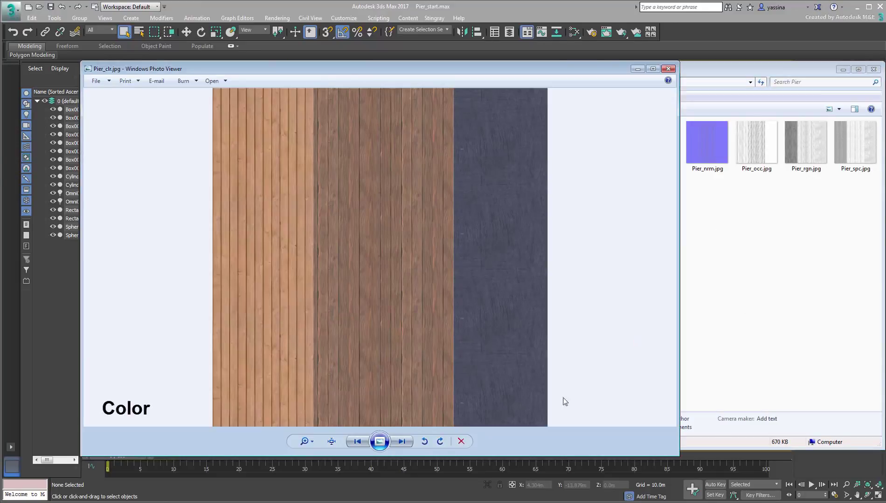
left_click(398, 442)
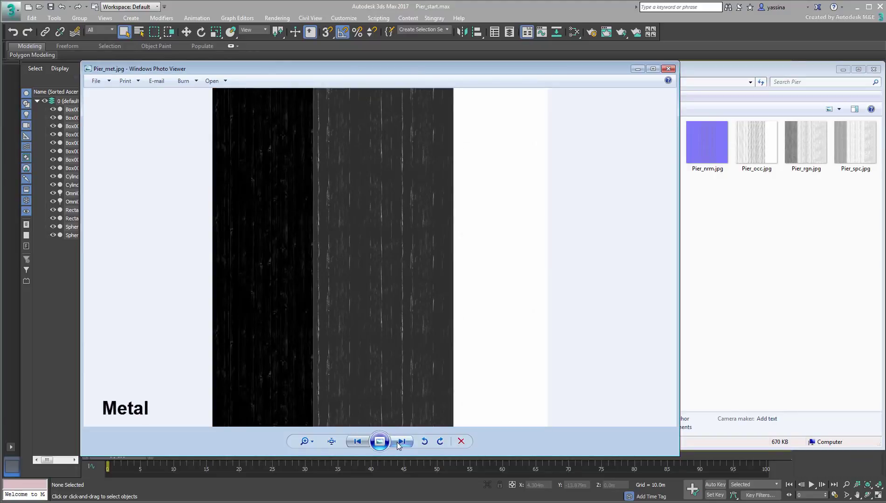
left_click(398, 442)
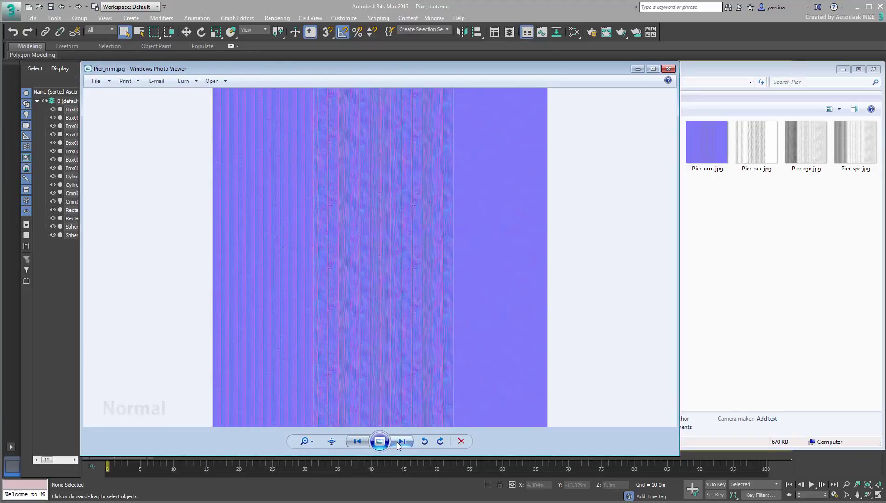
left_click(398, 442)
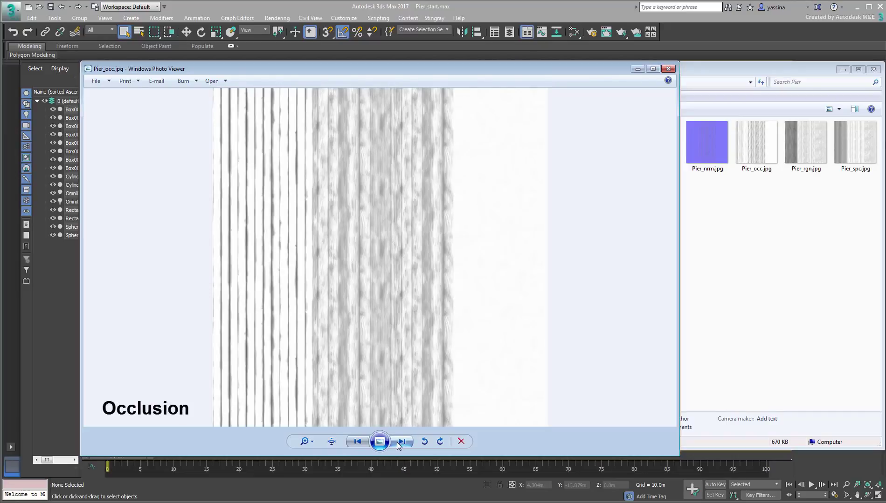
left_click(397, 443)
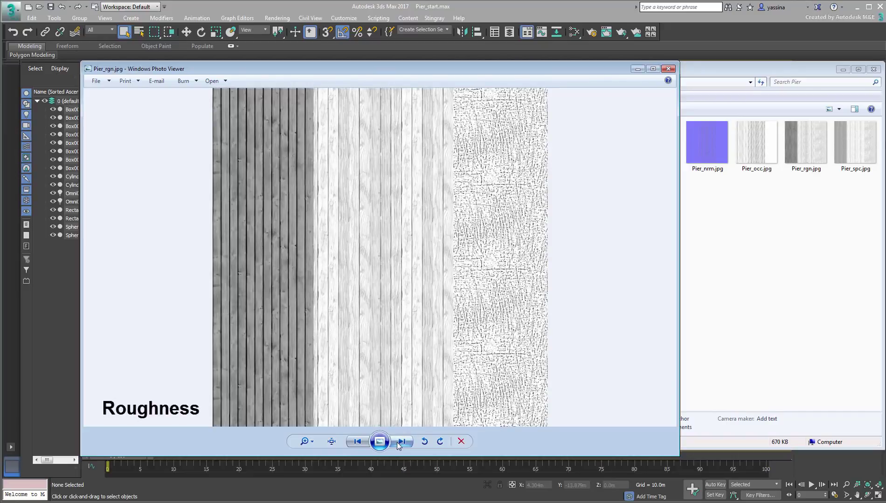
left_click(396, 442)
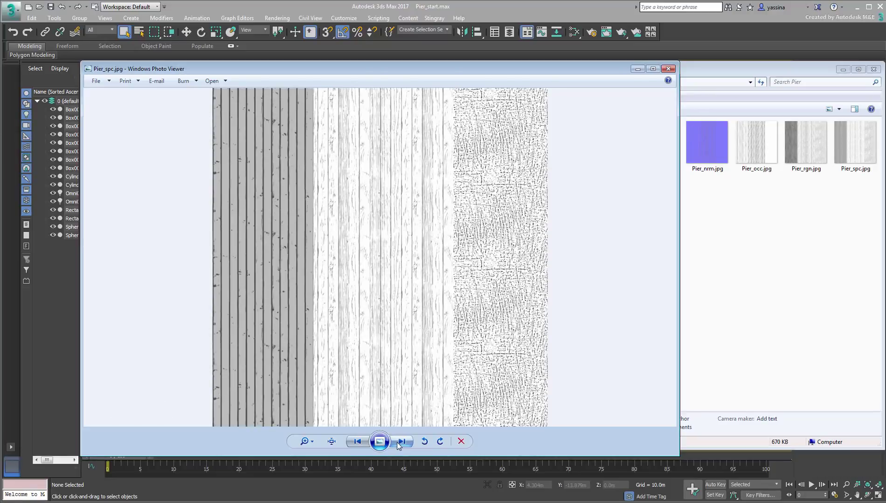
left_click(669, 69)
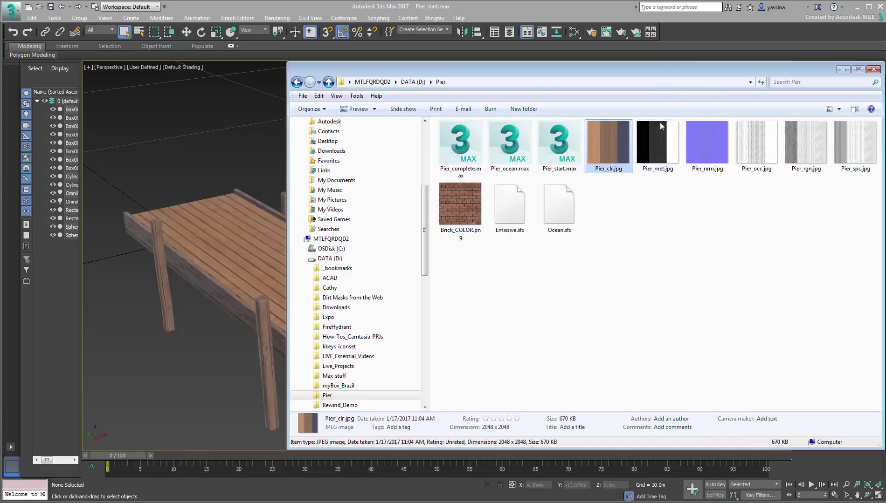
left_click(707, 335)
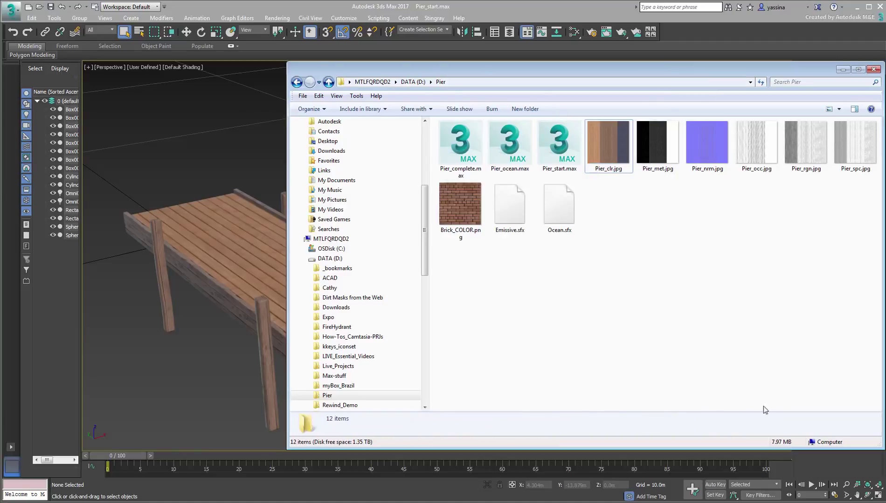
left_click(823, 469)
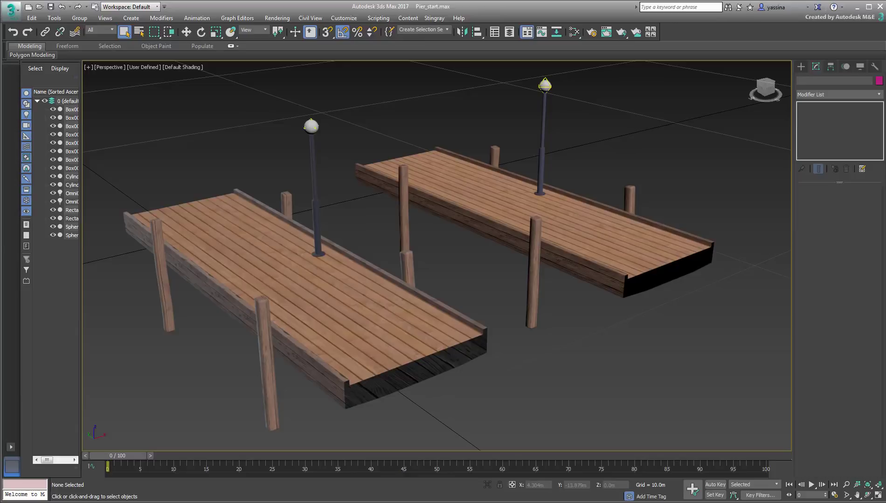
Step: Switch to the web browser, search for "awesome bump", and look through the AwesomeBump GitHub page
key("alt+Tab")
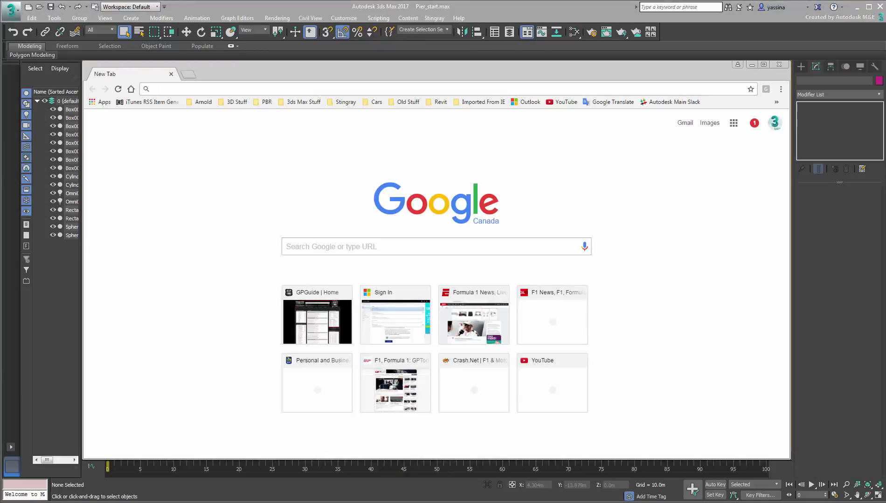
type("awesome b")
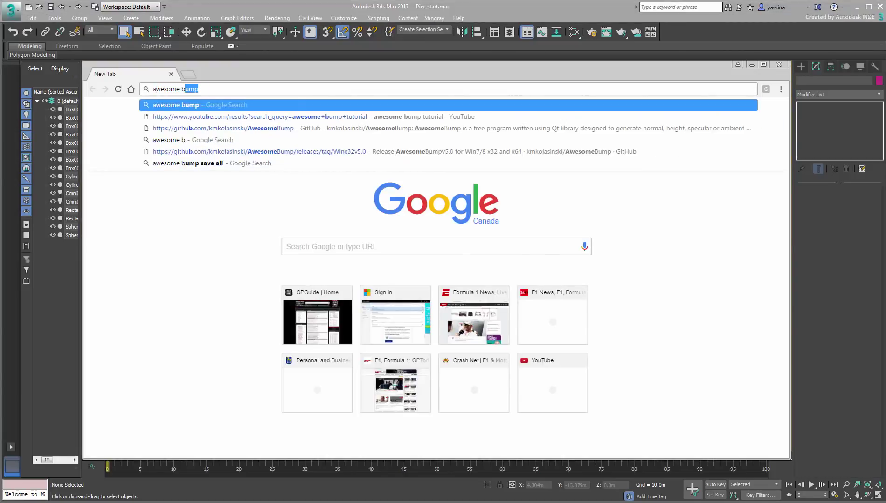
type("ump")
key("Return")
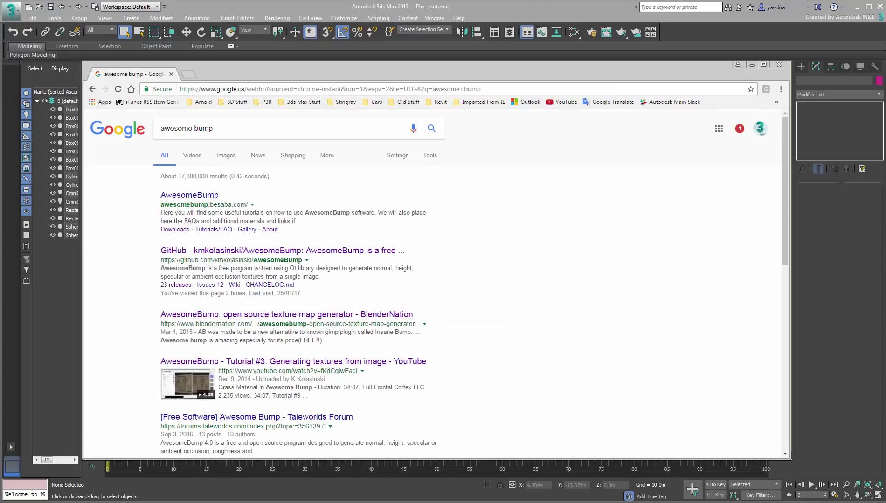
left_click(289, 254)
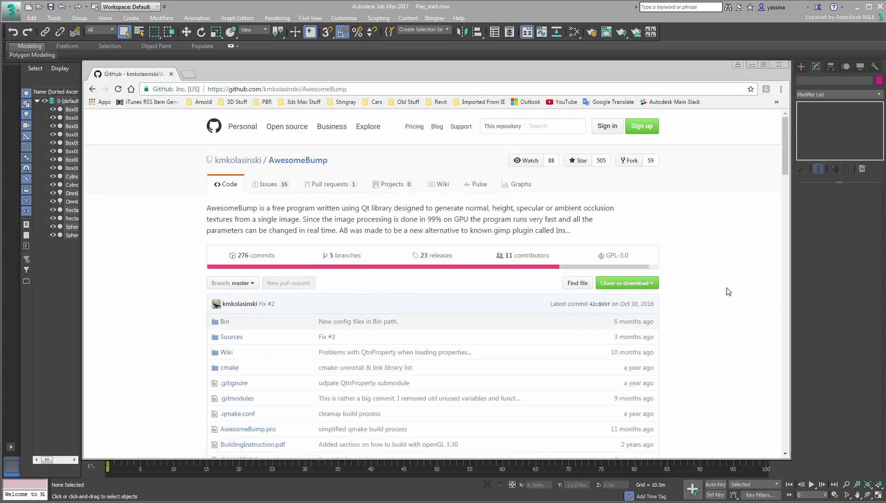
scroll(727, 292, "down", 3)
scroll(729, 292, "down", 8)
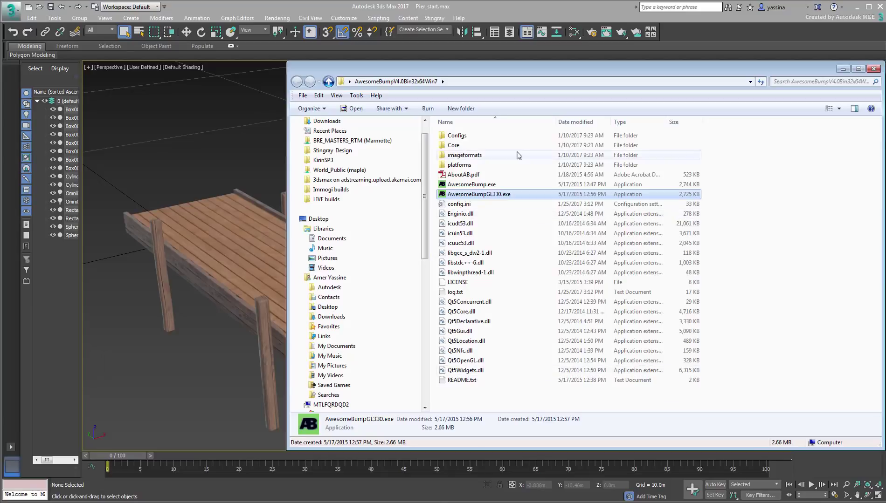
Step: Launch AwesomeBumpGL330.exe from the AwesomeBump folder and allow it to run
double_click(483, 198)
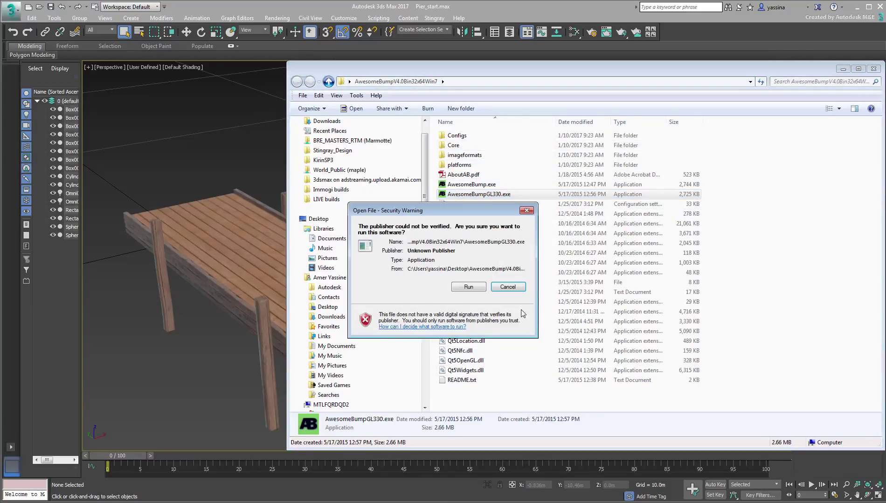
left_click(471, 291)
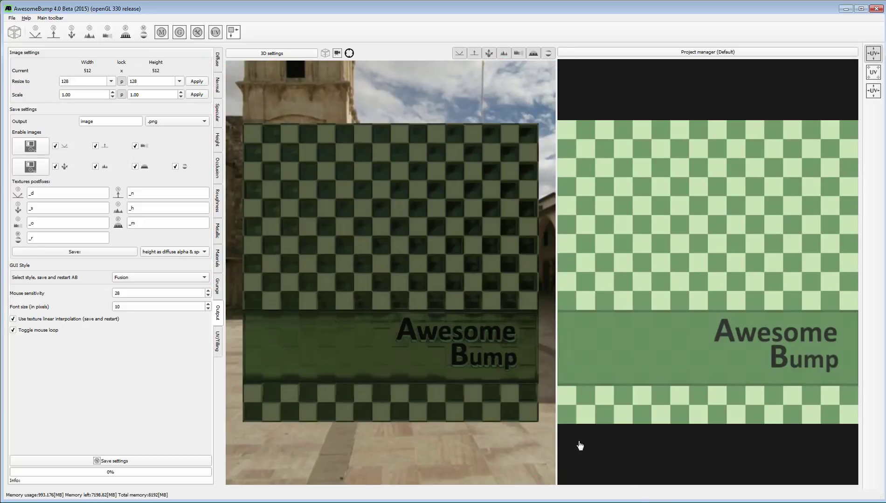
Step: Examine the default checkered cube in the 3D preview from different angles and distances
left_click_drag(352, 253, 548, 359)
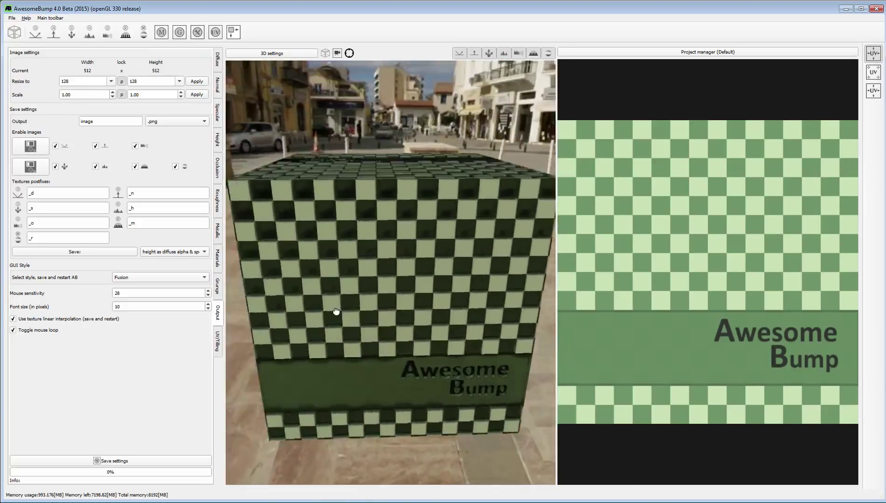
left_click_drag(338, 310, 243, 340)
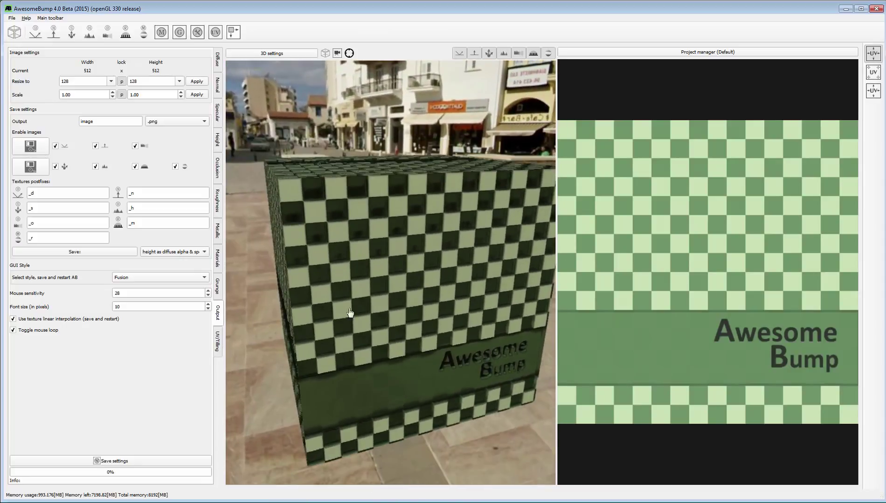
scroll(349, 312, "down", 5)
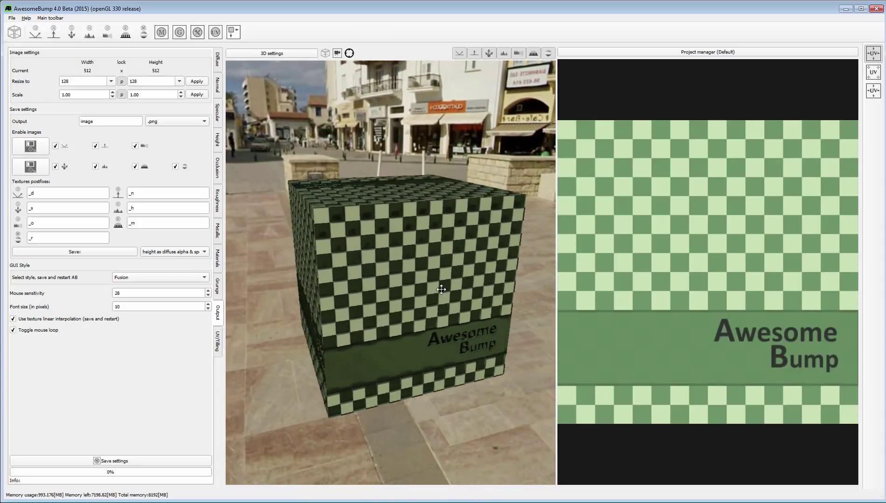
mouse_move(441, 289)
left_mouse_down()
mouse_move(385, 287)
mouse_move(421, 296)
mouse_move(425, 308)
mouse_move(454, 295)
left_mouse_up()
scroll(451, 298, "up", 4)
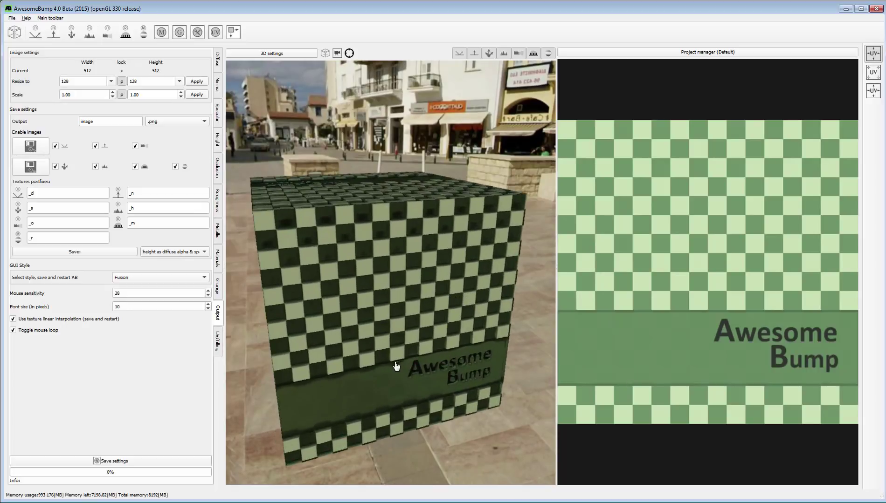
scroll(401, 354, "up", 3)
mouse_move(403, 350)
left_mouse_down()
mouse_move(389, 362)
mouse_move(377, 290)
mouse_move(291, 283)
mouse_move(247, 196)
mouse_move(421, 188)
mouse_move(462, 247)
mouse_move(395, 248)
left_mouse_up()
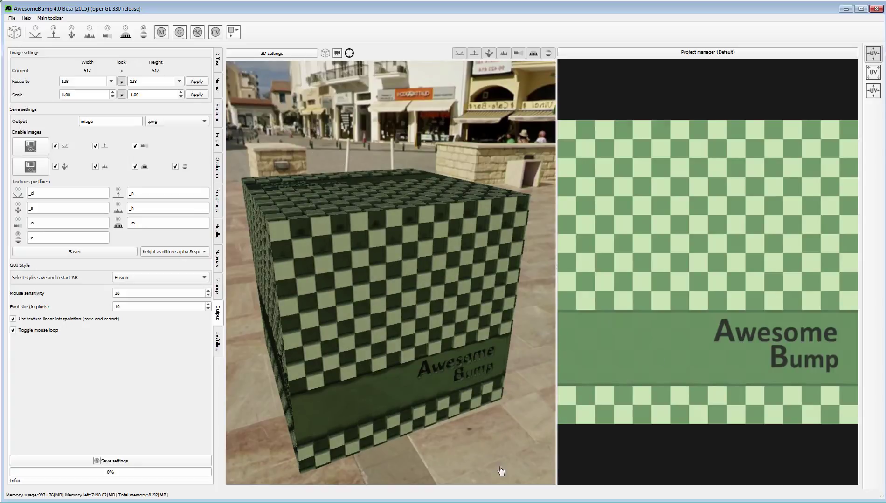
Step: Show the 3D settings, try the Sphere and Cylinder preview meshes, and return the mesh to Cube
left_click(279, 53)
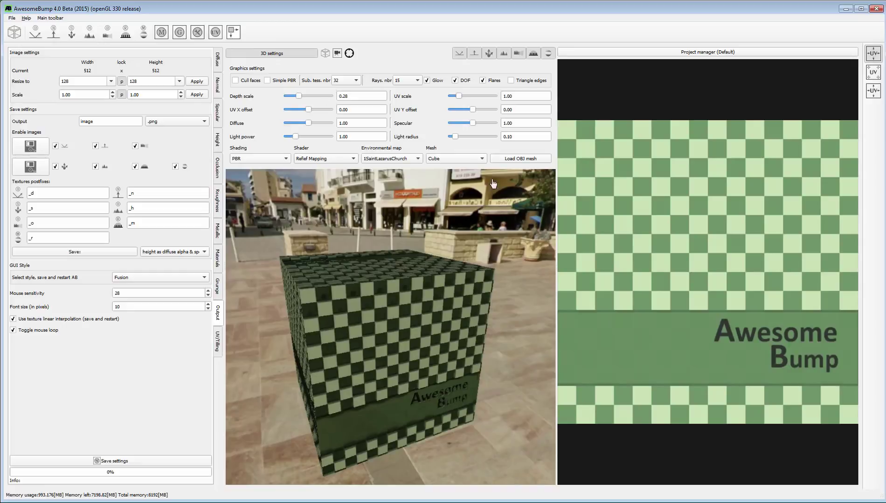
left_click(461, 159)
left_click(442, 170)
left_click(455, 158)
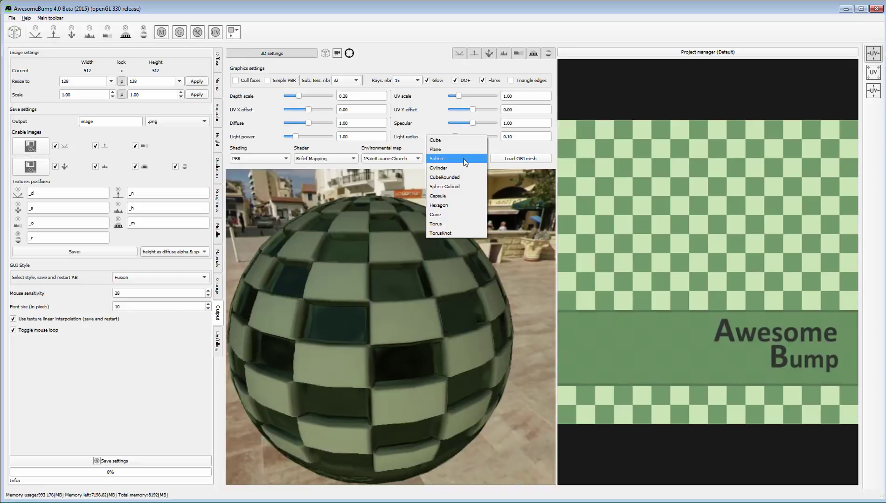
left_click(454, 169)
left_click(456, 160)
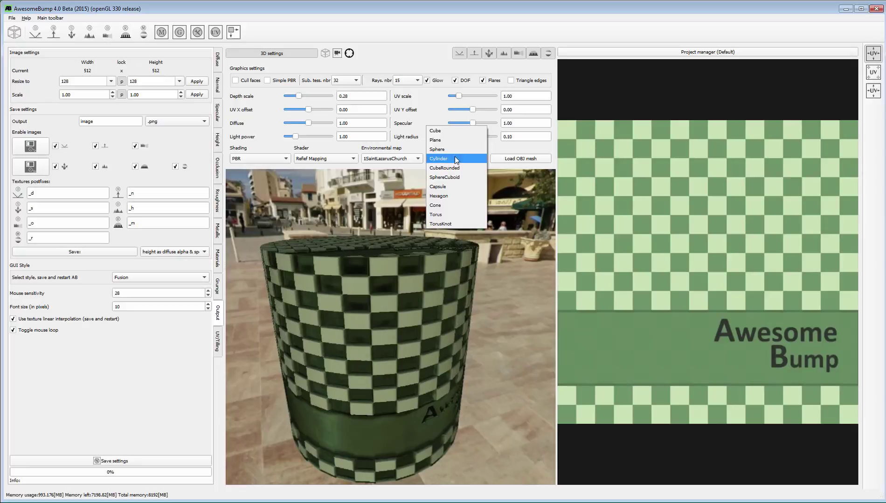
left_click(451, 131)
Step: Try the PereaBeach environmental map around the preview cube, then restore 1SaintLazarusChurch
left_click(414, 158)
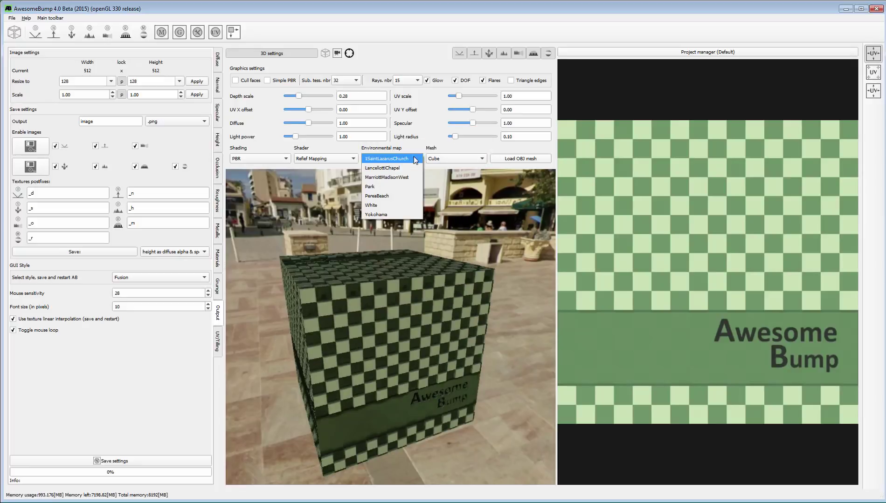
left_click(389, 199)
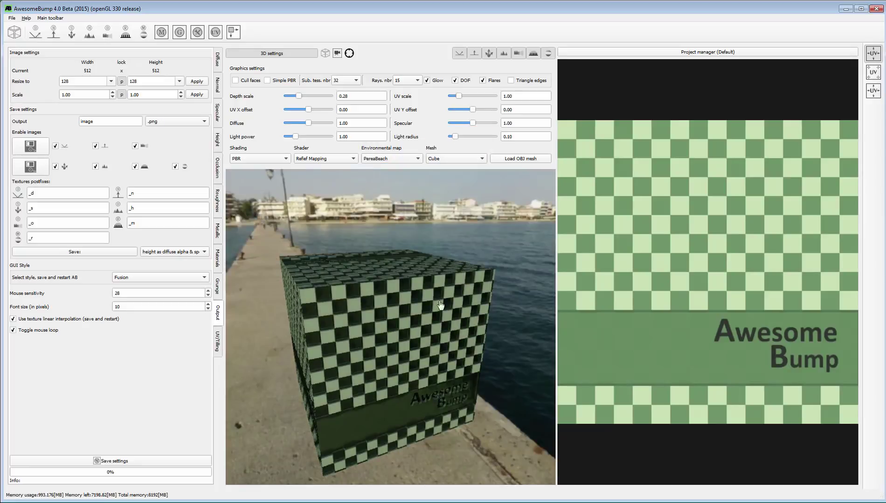
left_click_drag(380, 338, 403, 339)
left_click(387, 158)
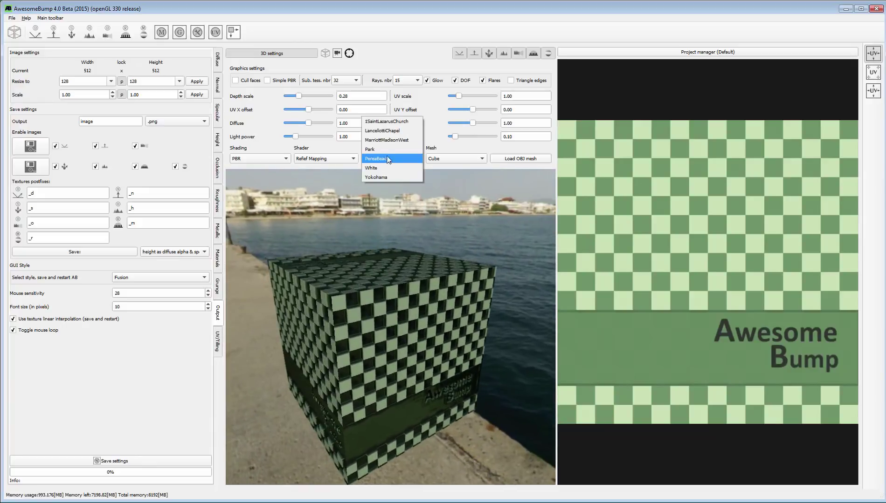
left_click(389, 174)
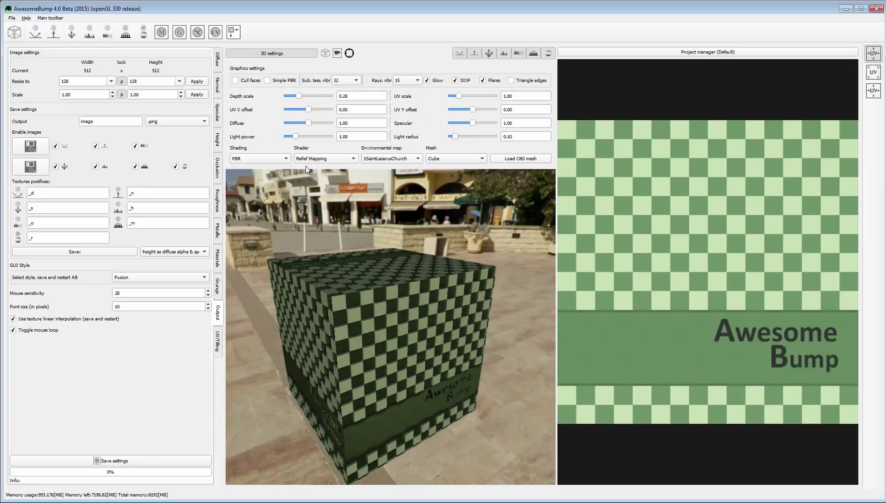
Step: Raise the 3D preview's light power to about 2.02, check the cube, and hide the 3D settings
mouse_move(296, 136)
left_mouse_down()
mouse_move(315, 139)
mouse_move(307, 139)
left_mouse_up()
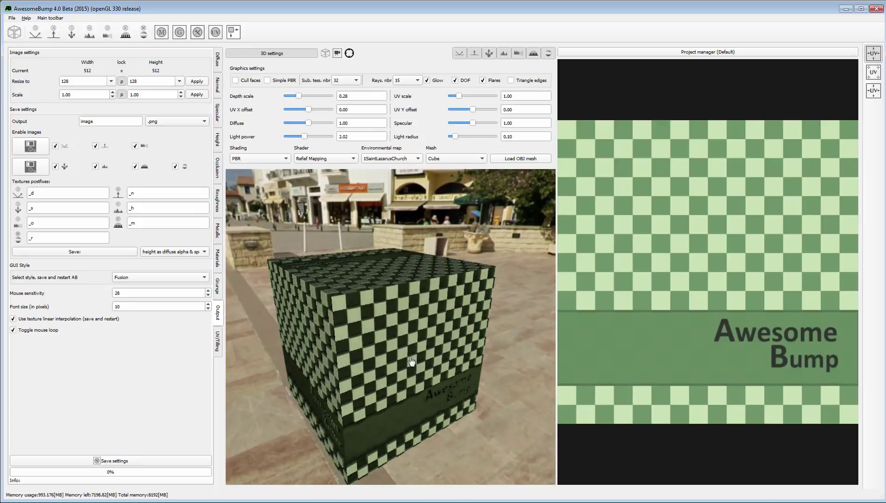
left_click_drag(412, 363, 404, 338)
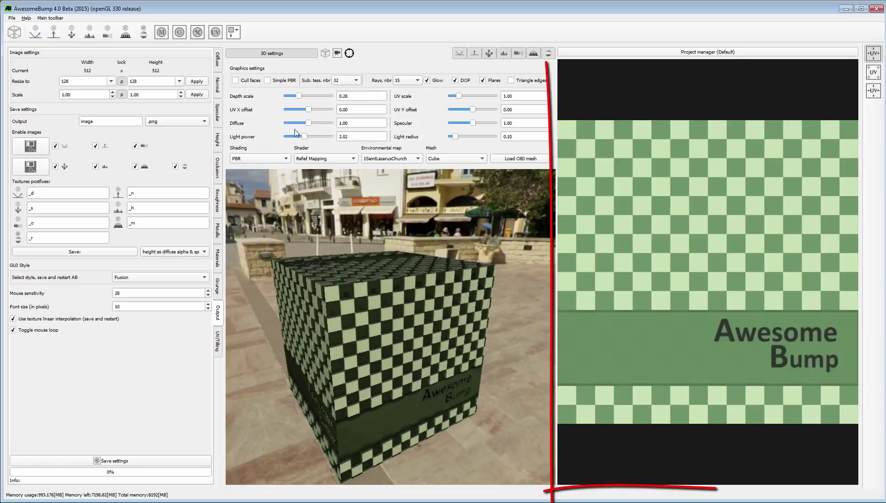
left_click(271, 54)
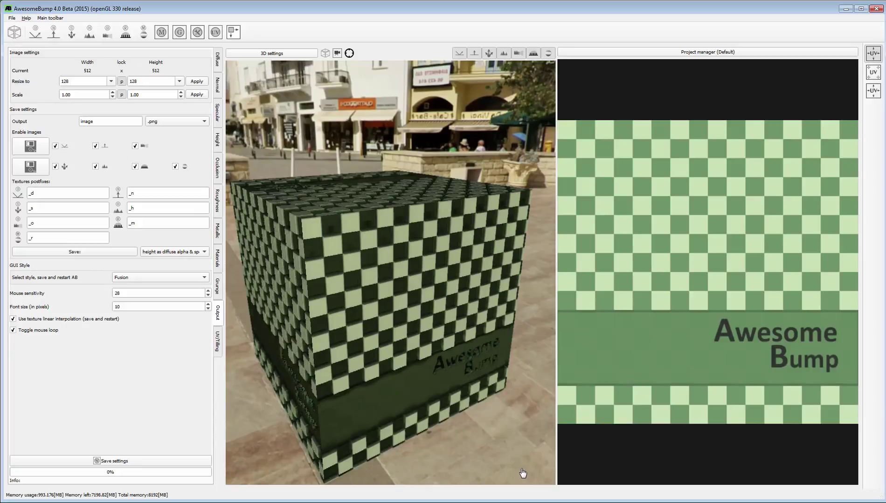
Step: Load Brick_COLOR.png from the Pier folder as AwesomeBump's diffuse texture and get the folder window out of the way
key("alt+Tab")
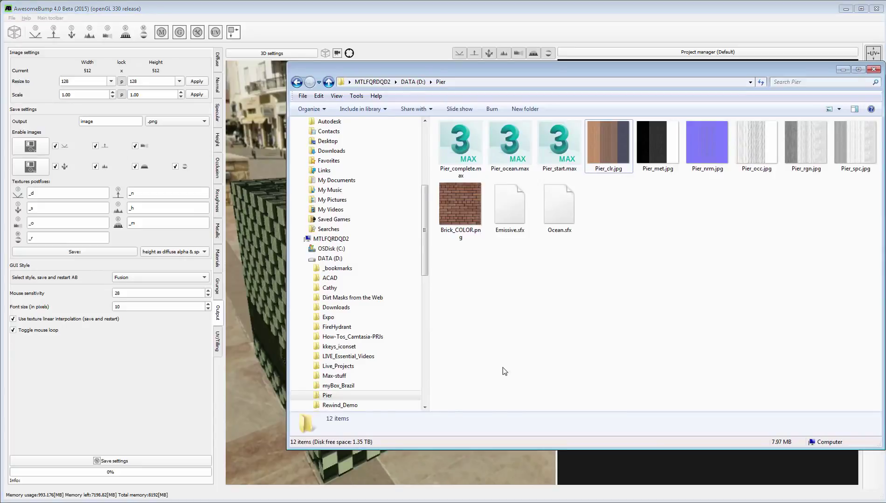
left_click(459, 207)
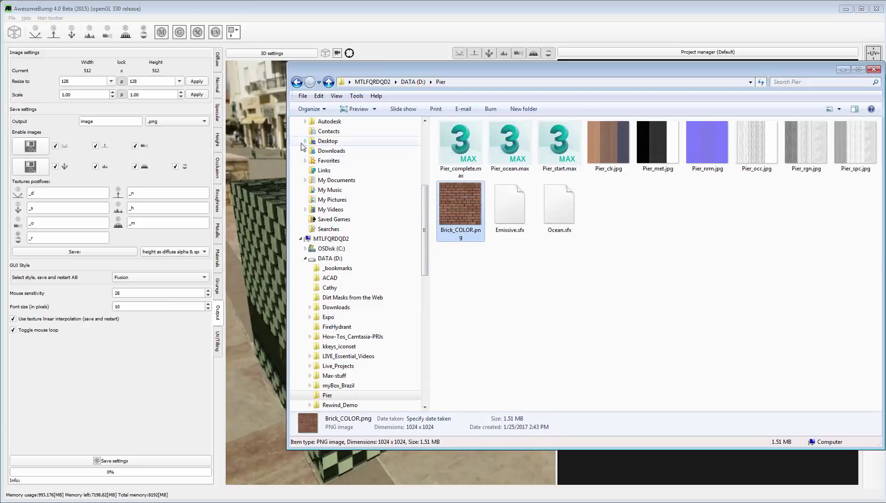
left_click(218, 62)
key("alt+Tab")
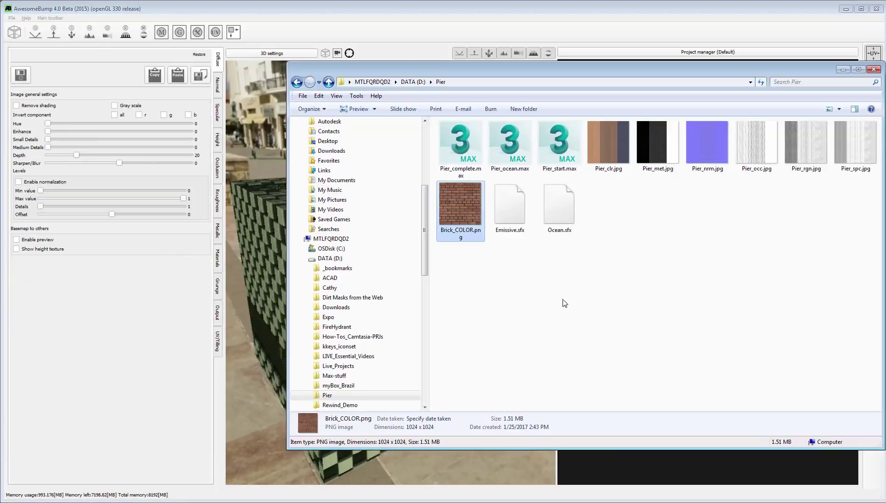
left_click_drag(449, 201, 101, 288)
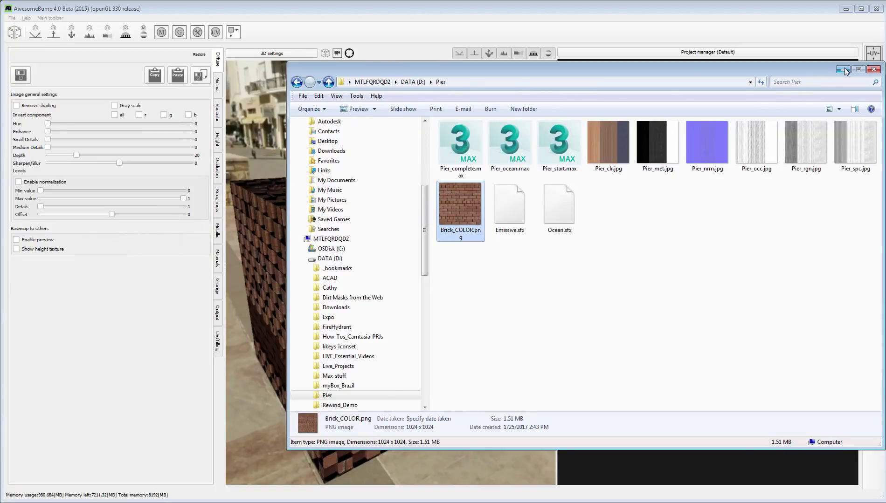
left_click(844, 69)
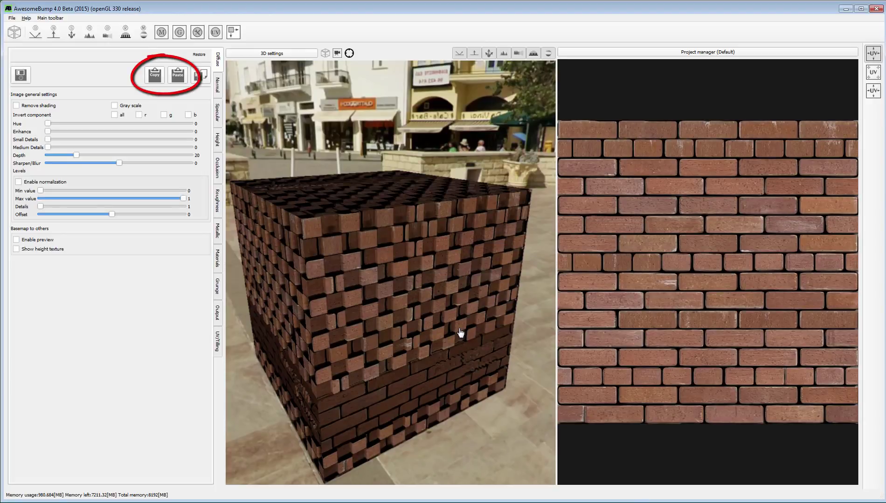
Step: Convert the brick base map to normal and height maps with a Small amplitude of -211, and turn the conversion preview back off
mouse_move(417, 338)
left_mouse_down()
mouse_move(375, 321)
mouse_move(412, 340)
left_mouse_up()
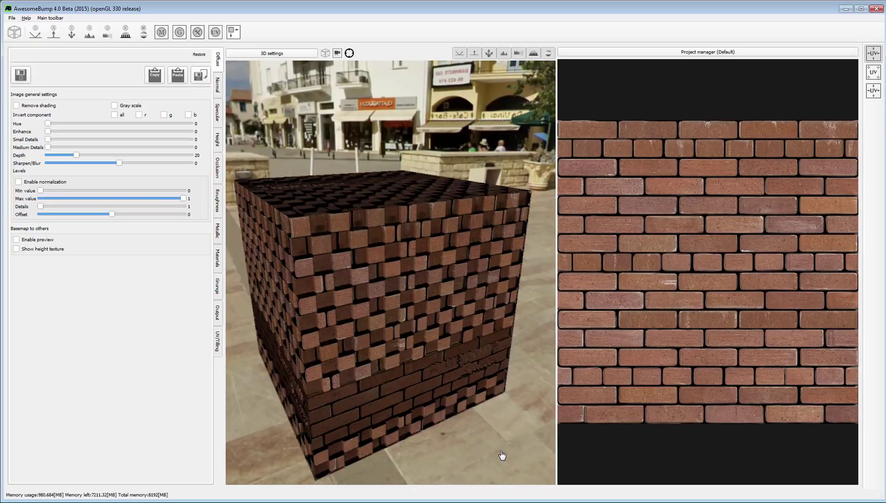
left_click_drag(409, 351, 375, 336)
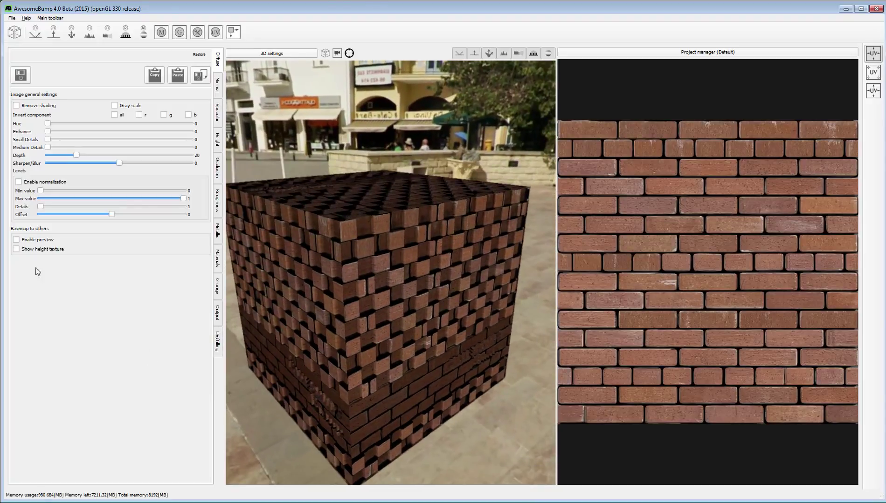
left_click(16, 240)
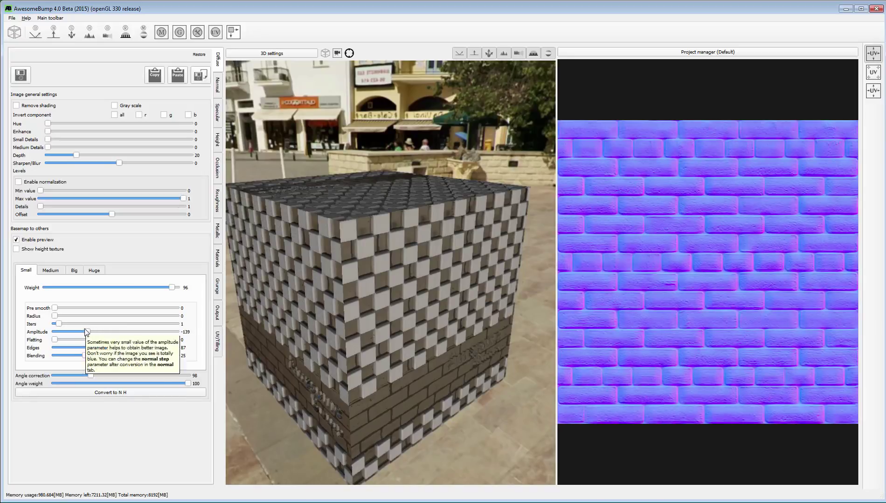
left_click_drag(87, 332, 72, 332)
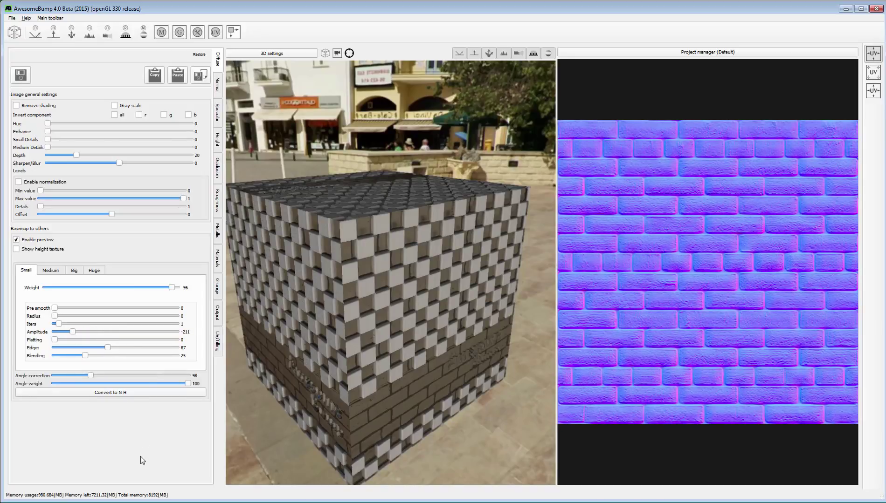
left_click(120, 394)
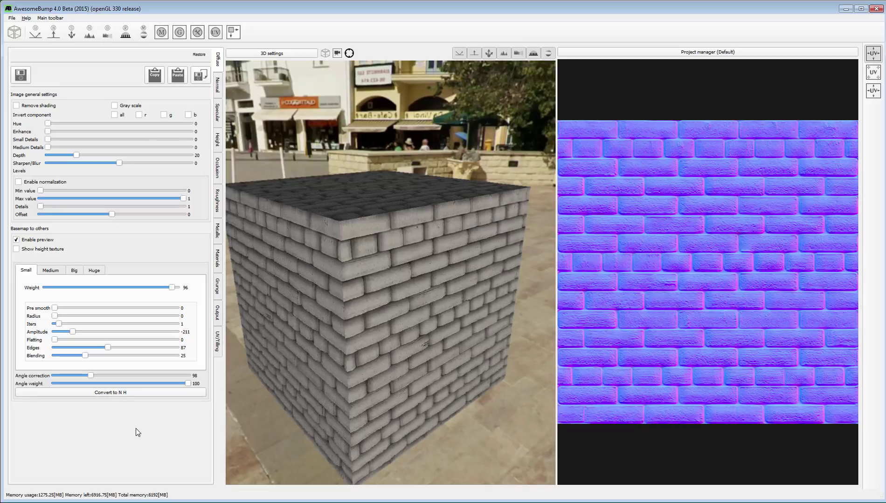
left_click(34, 240)
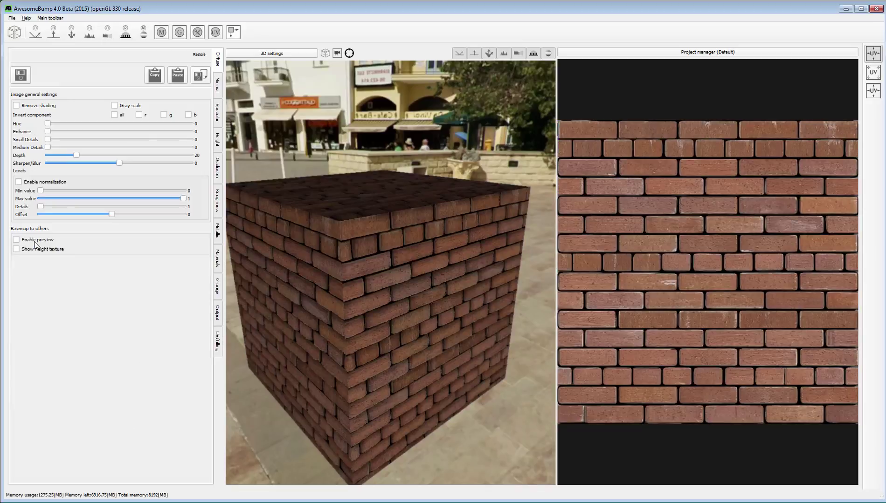
left_click_drag(444, 302, 414, 315)
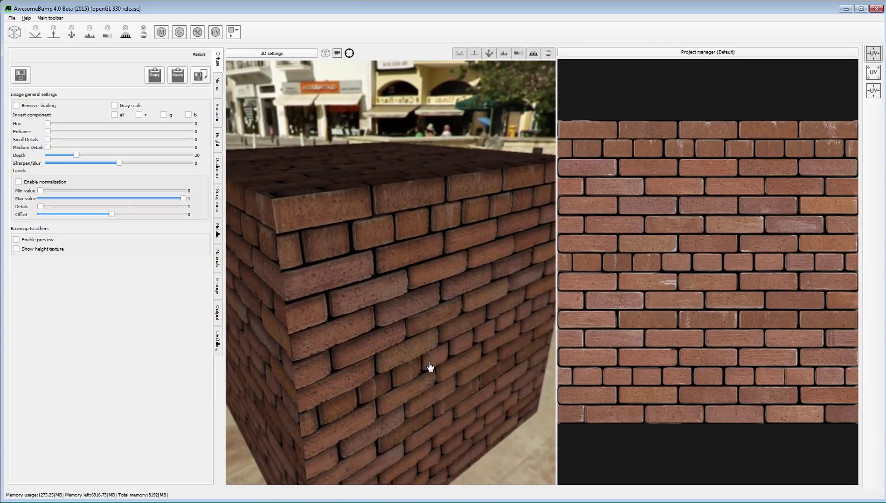
Step: Set the normal map's Sharpen/Blur to -4 and Medium Details to 9, and the specular Amplifier to -5.10
left_click(217, 85)
mouse_move(121, 230)
left_mouse_down()
mouse_move(92, 226)
mouse_move(108, 230)
left_mouse_up()
left_click_drag(55, 214, 61, 214)
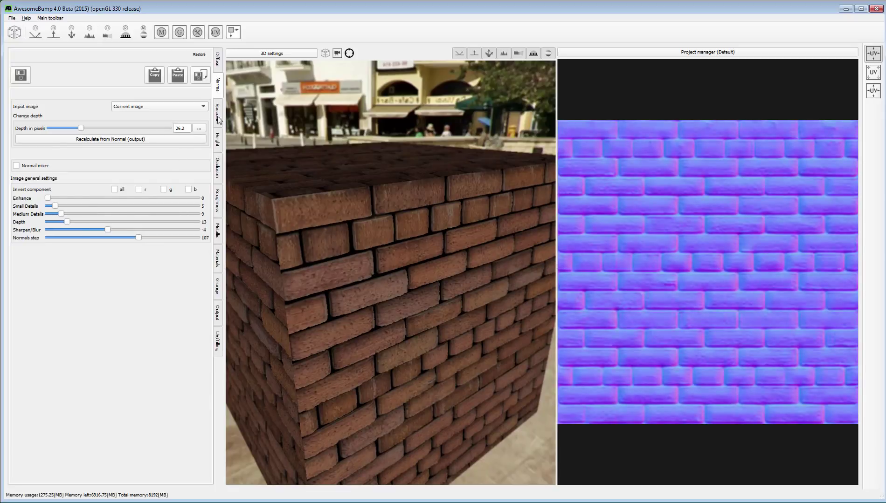
left_click(219, 119)
left_click_drag(114, 383, 103, 385)
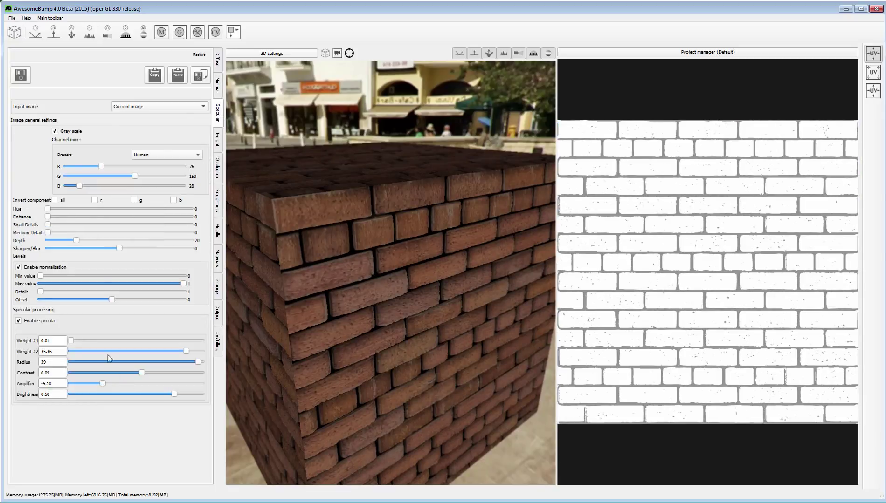
Step: Set the occlusion map's Offset to 3 and the roughness color filter's Offset to -38, and check the bricks on the cube
left_click(217, 139)
mouse_move(112, 276)
left_mouse_down()
mouse_move(84, 275)
mouse_move(97, 292)
mouse_move(116, 293)
left_mouse_up()
left_click(217, 167)
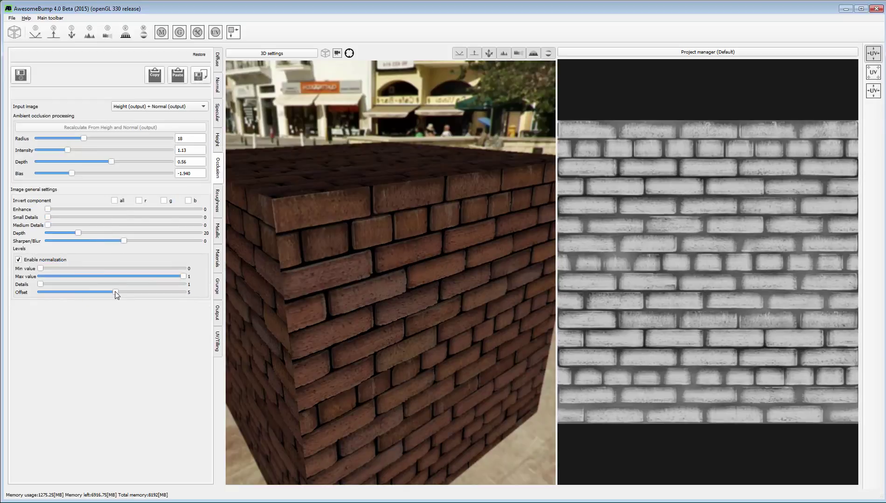
left_click(217, 201)
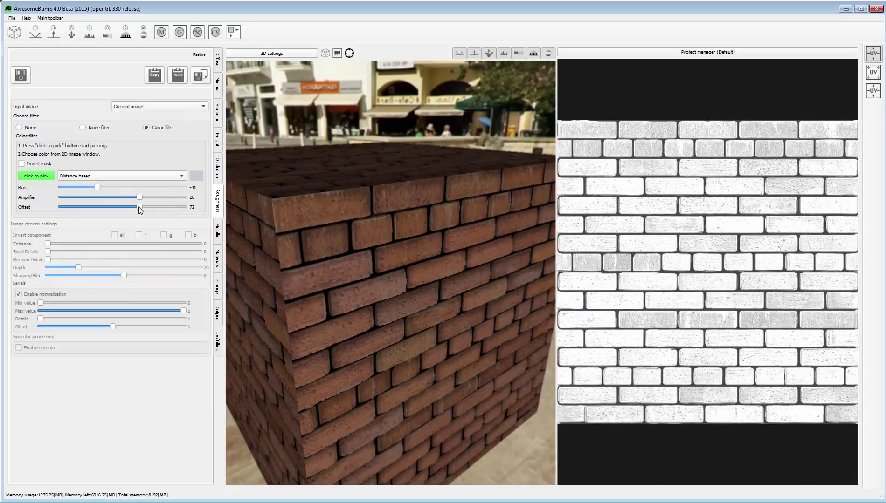
left_click_drag(139, 208, 112, 208)
left_click_drag(447, 353, 368, 322)
scroll(373, 321, "down", 5)
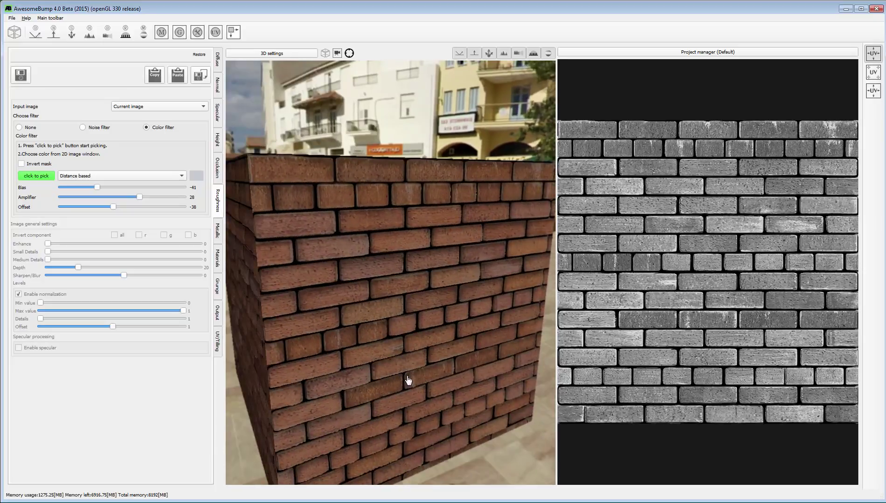
left_click_drag(402, 247, 425, 299)
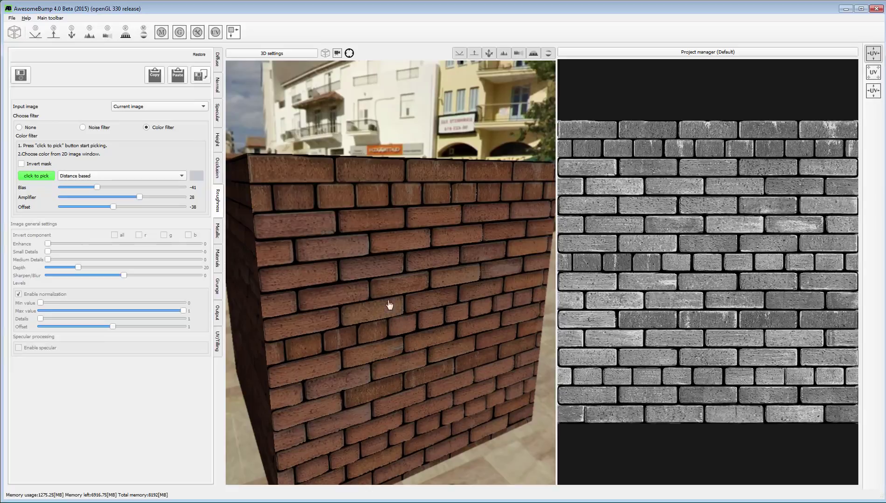
Step: Copy the generated normal map and paste it as a new layer into Brick_COLOR.png in Photoshop
left_click(219, 89)
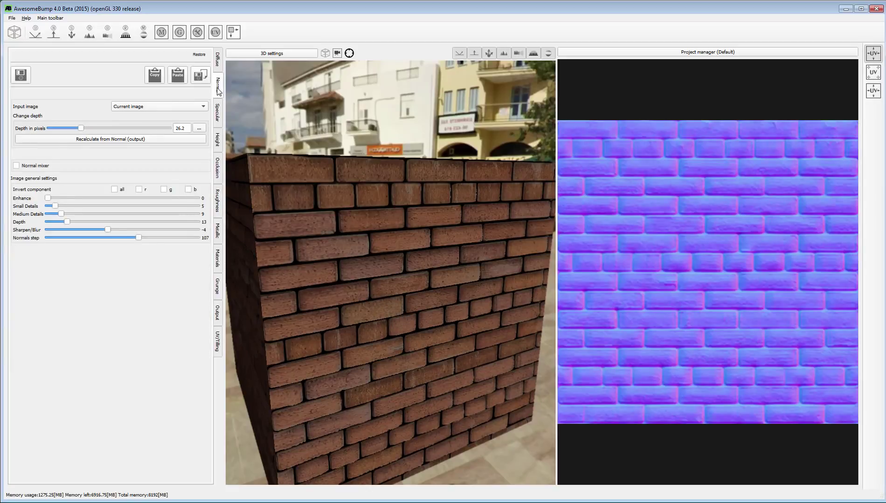
left_click(155, 79)
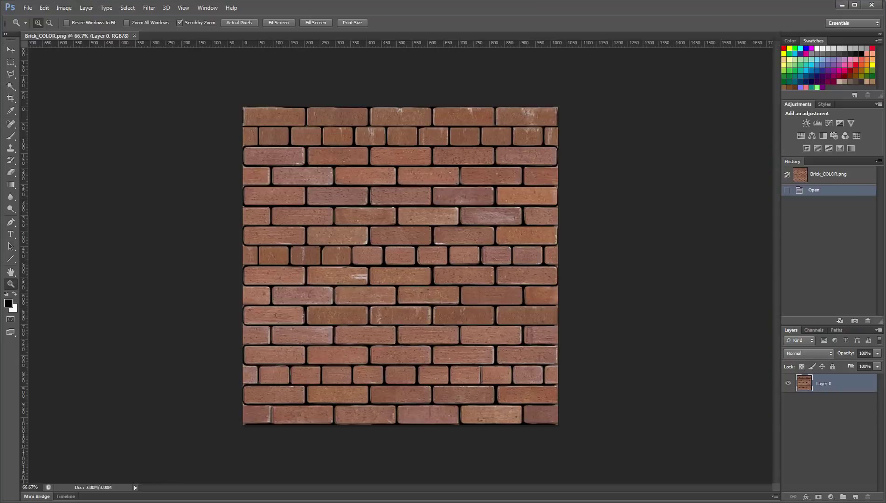
left_click(44, 8)
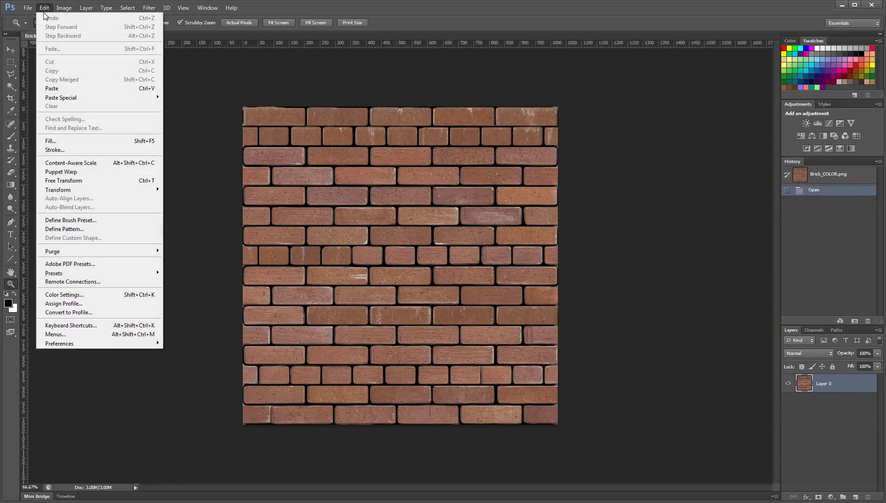
left_click(62, 88)
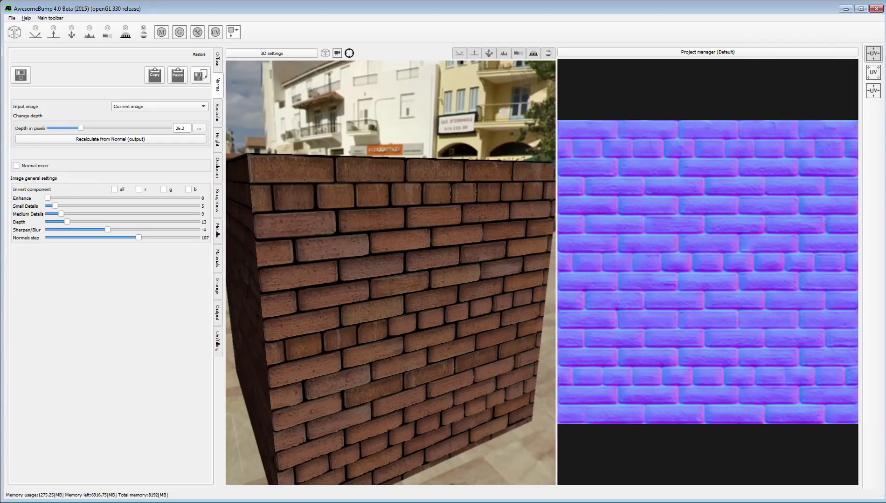
Step: Copy AwesomeBump's occlusion map and paste it as another layer into the Brick_COLOR.png document in Photoshop
left_click(218, 170)
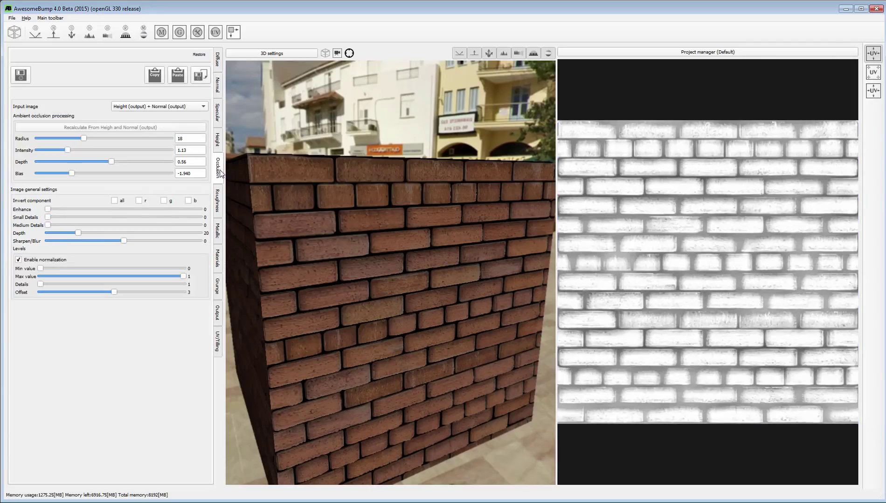
left_click(154, 74)
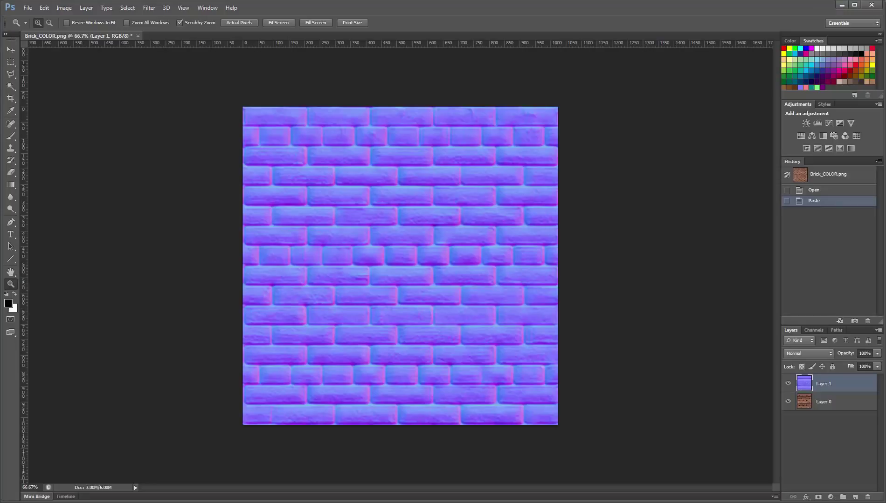
left_click(44, 8)
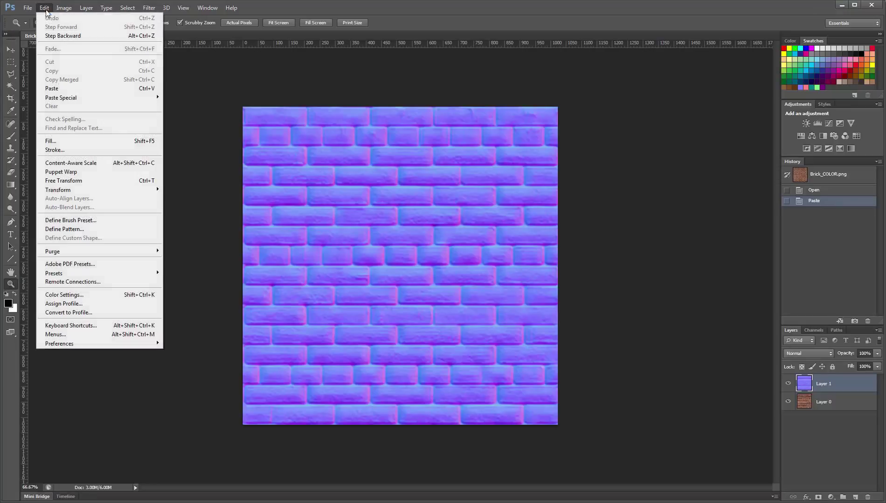
left_click(61, 90)
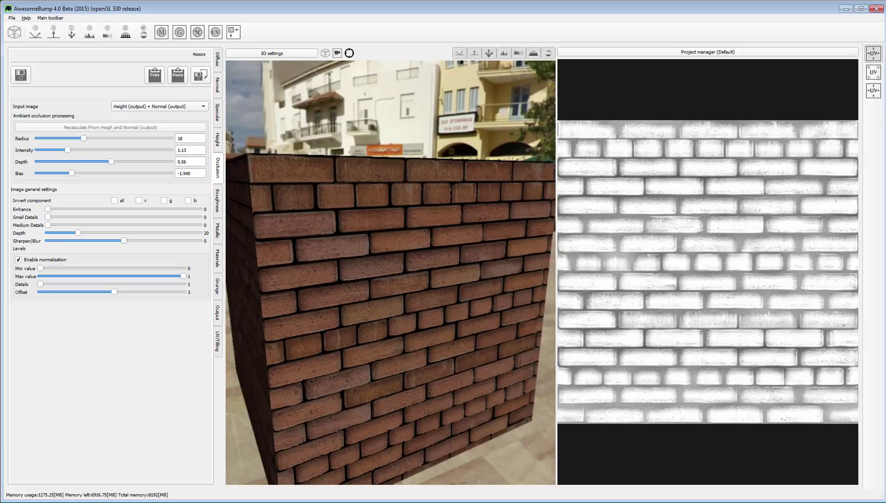
Step: Search the web for "normal mapping" in the browser and read how normal maps work in the Wikipedia article
key("alt+Tab")
left_click(446, 88)
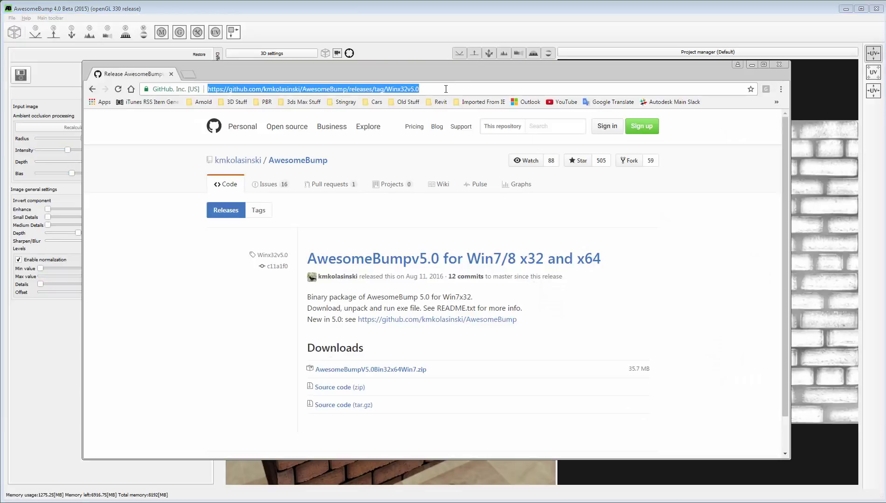
type("normal mapping")
key("Return")
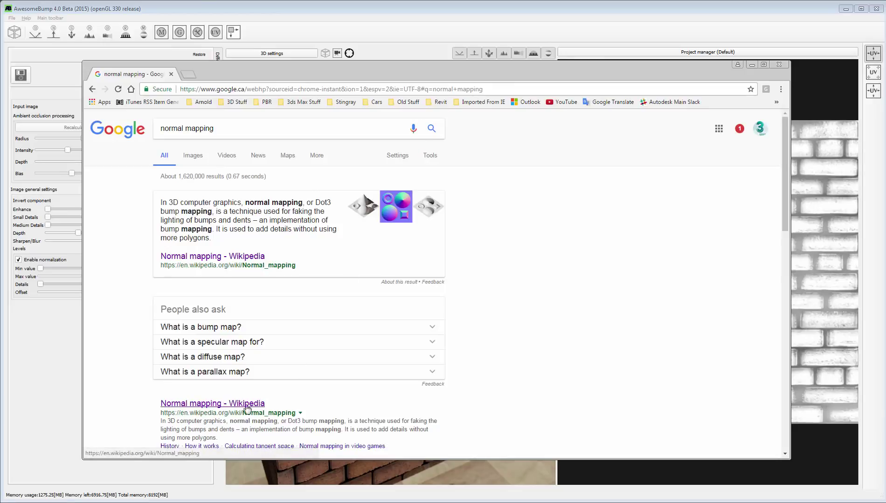
left_click(247, 405)
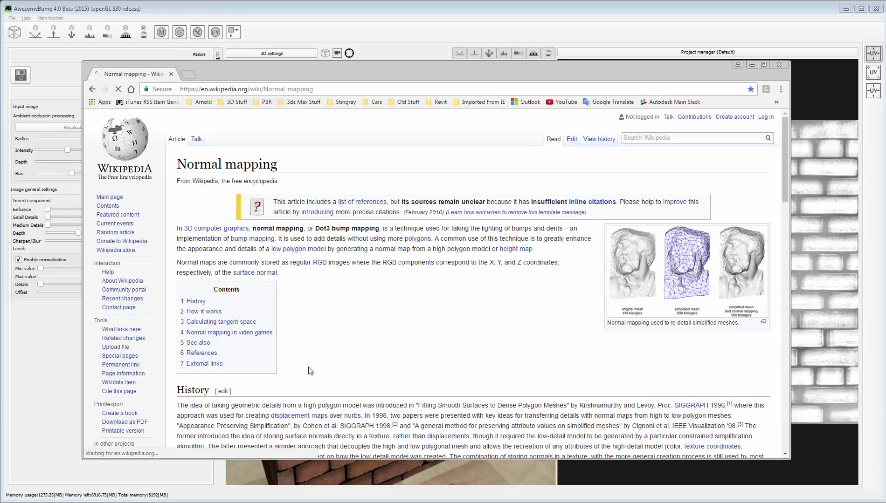
scroll(479, 321, "down", 6)
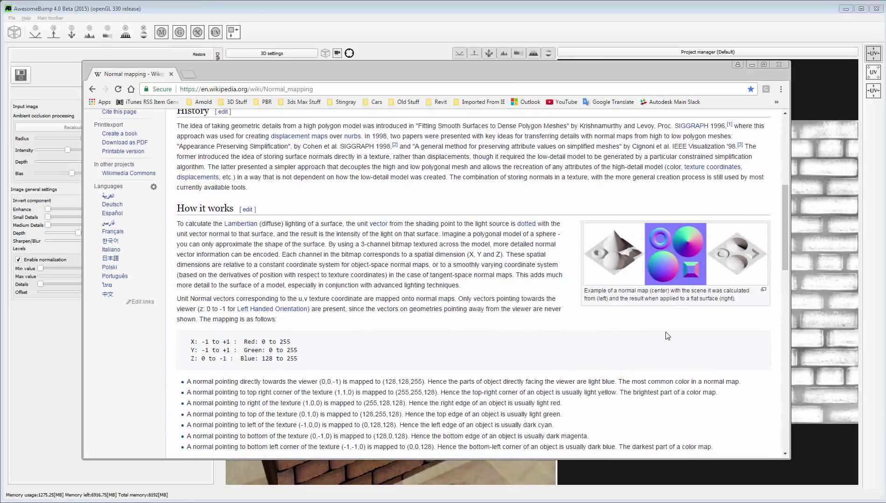
scroll(669, 335, "down", 1)
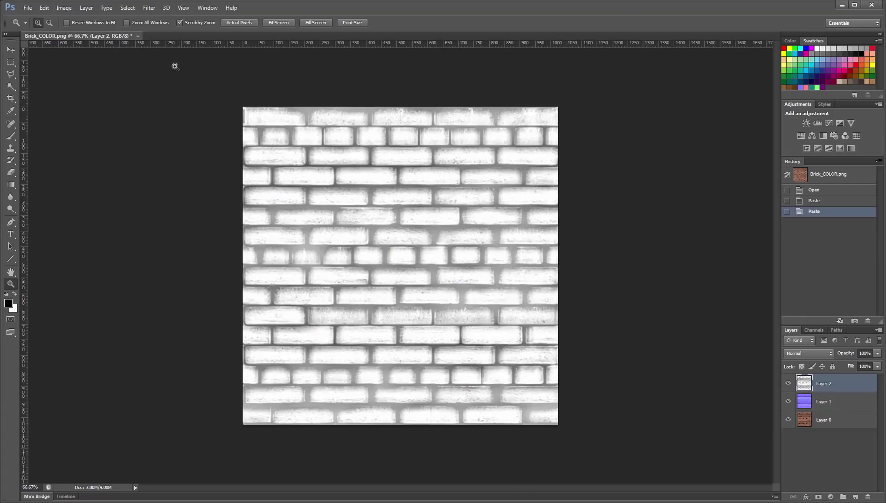
Step: Close Brick_COLOR.png in Photoshop without saving changes and create a new transparent document
left_click(138, 37)
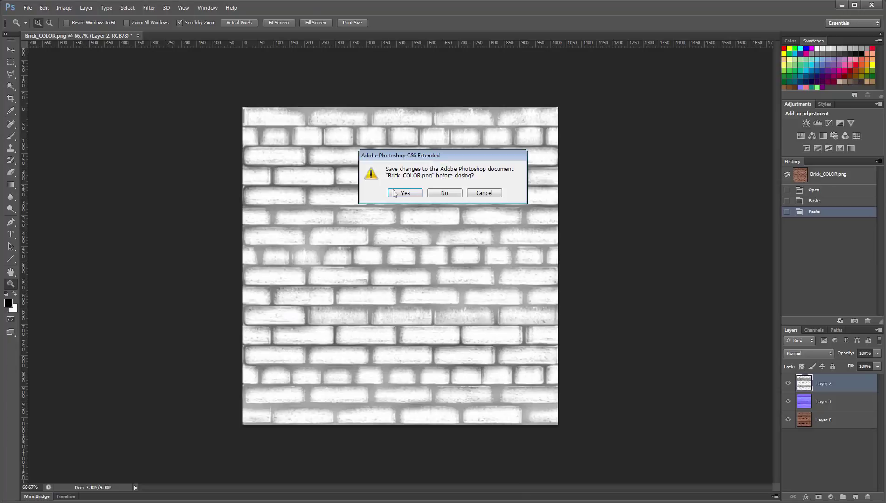
left_click(444, 193)
left_click(26, 8)
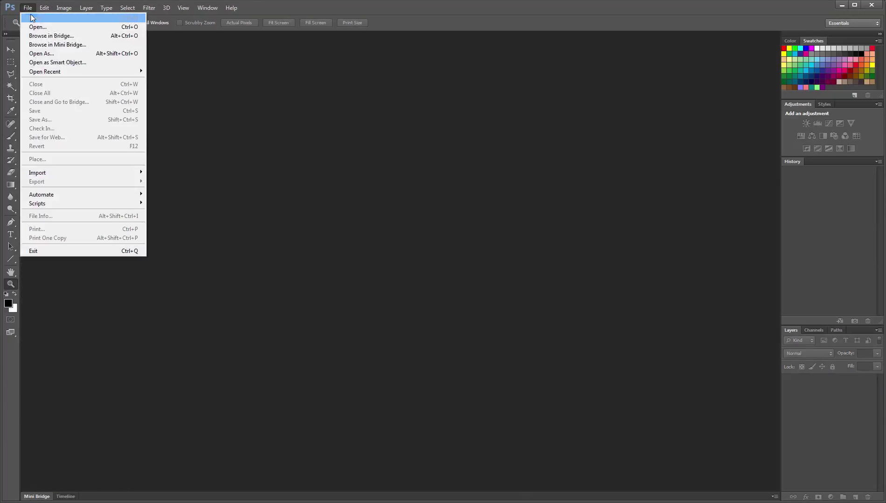
left_click(33, 16)
left_click(524, 147)
Step: Fill the empty transparent layer with 50% Gray at Normal blending mode and 100% opacity
key("shift+F5")
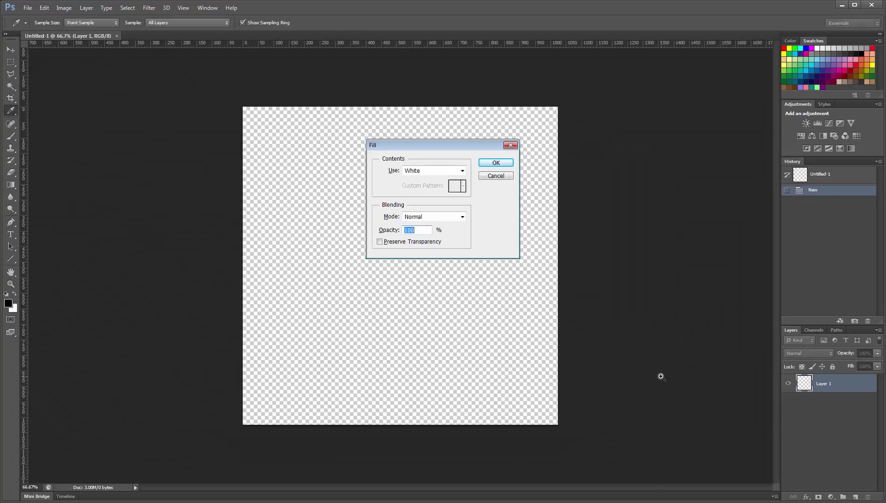
left_click(450, 171)
left_click(416, 247)
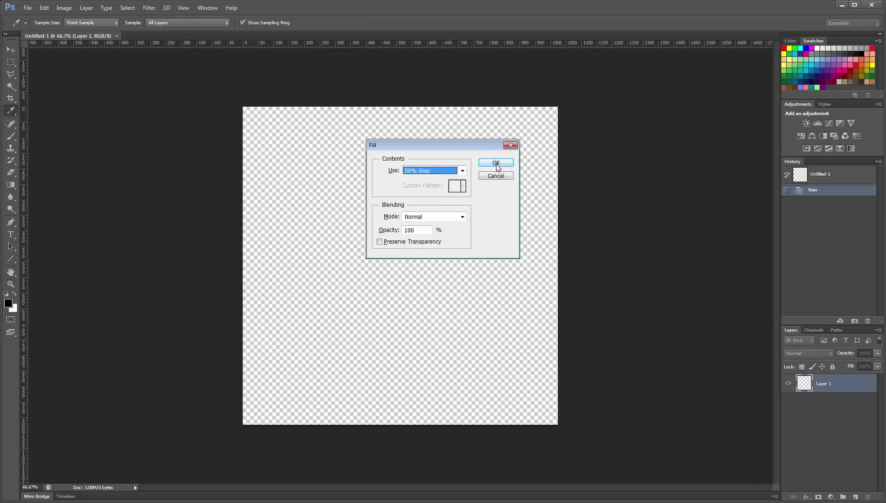
left_click(496, 163)
Step: Place a vertical and a horizontal guide crossing at the canvas centre and get the Rectangular Marquee tool ready
key("z")
left_click_drag(23, 310, 400, 306)
mouse_move(450, 45)
left_mouse_down()
mouse_move(435, 266)
mouse_move(418, 246)
mouse_move(463, 177)
left_mouse_up()
left_click(12, 64)
Step: Fill a centred square selection about 400 px wide with white, and deselect it
key("shift+F5")
left_click(434, 171)
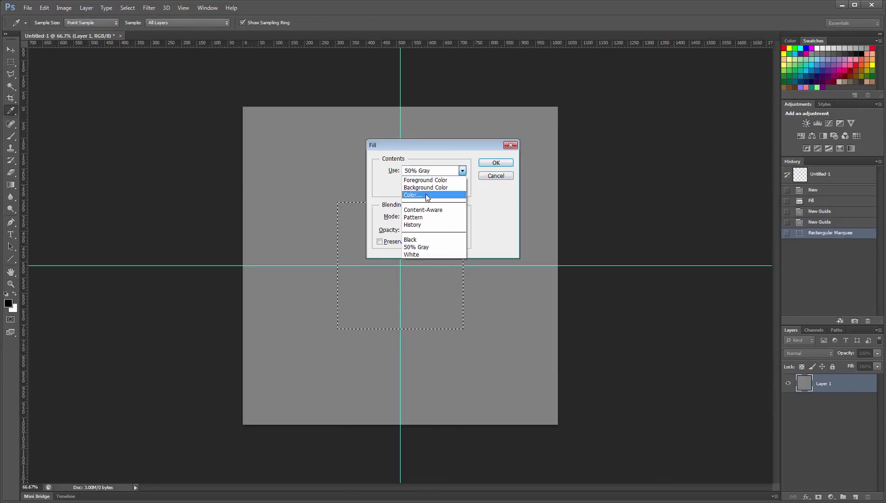
left_click(433, 256)
left_click(496, 163)
key("ctrl+d")
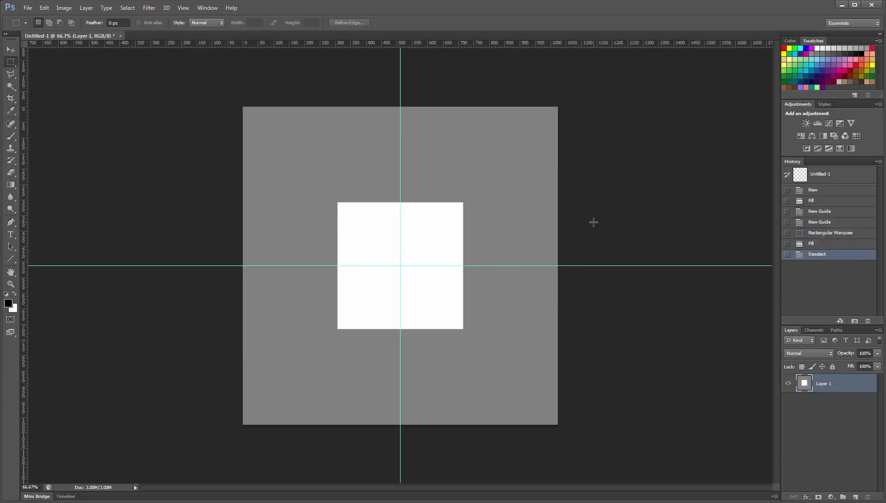
Step: Remove both guides from the canvas and duplicate the gray layer with the white square
left_click(11, 50)
left_click_drag(400, 93, 268, 7)
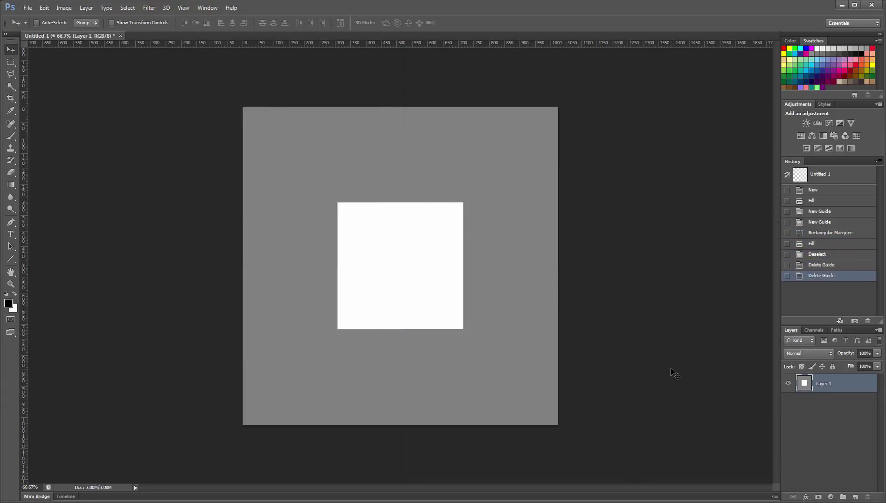
left_click_drag(831, 385, 855, 497)
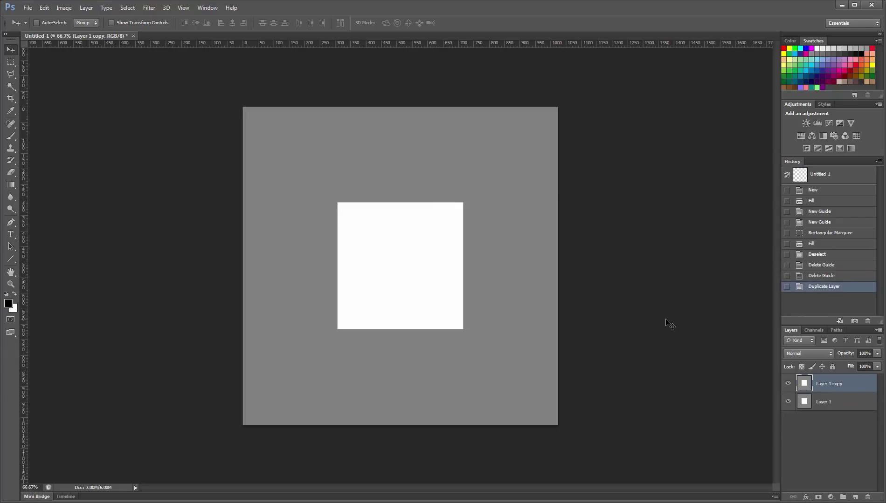
Step: Apply the NVIDIA NormalMapFilter to the duplicated layer with the 9 x 9 filter type
left_click(158, 8)
mouse_move(193, 194)
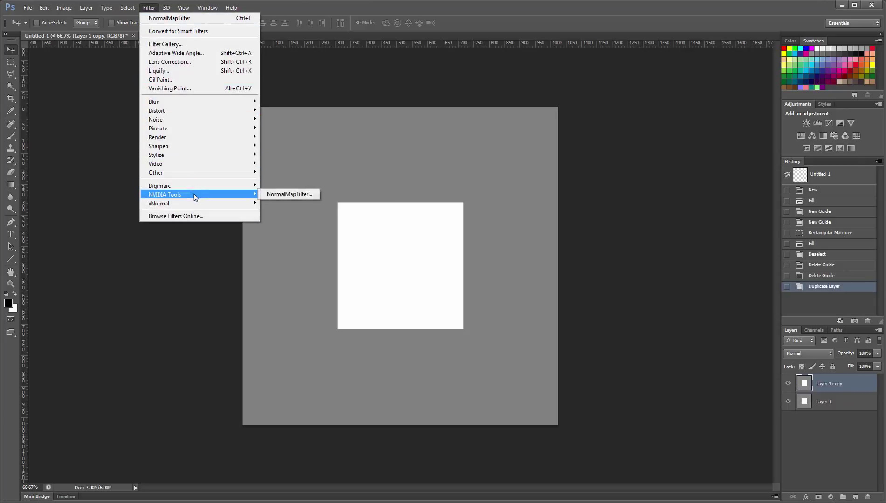
left_click(316, 197)
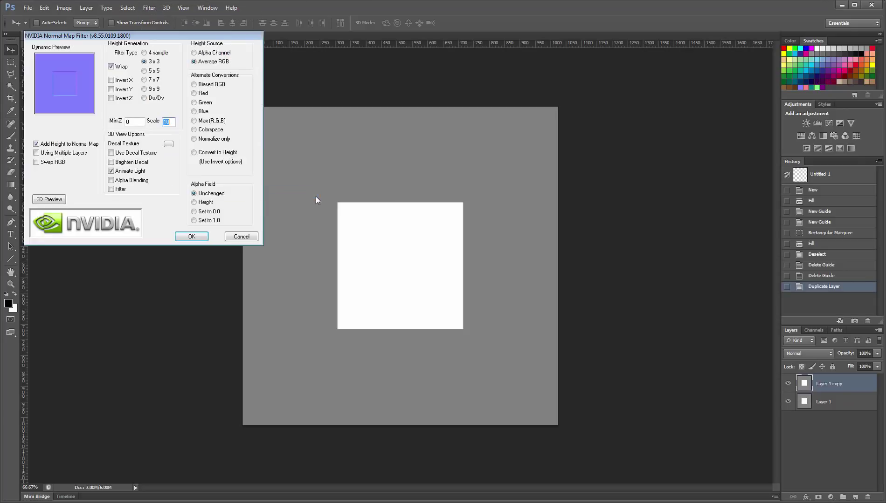
left_click(144, 89)
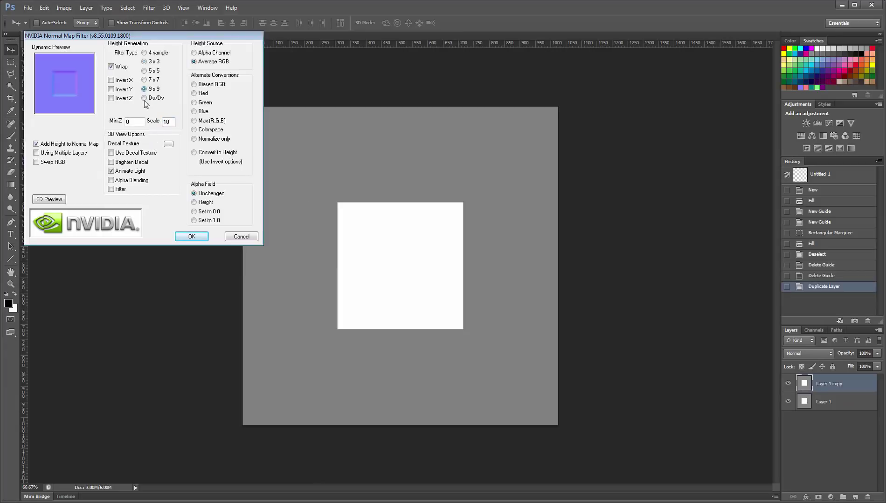
left_click(191, 236)
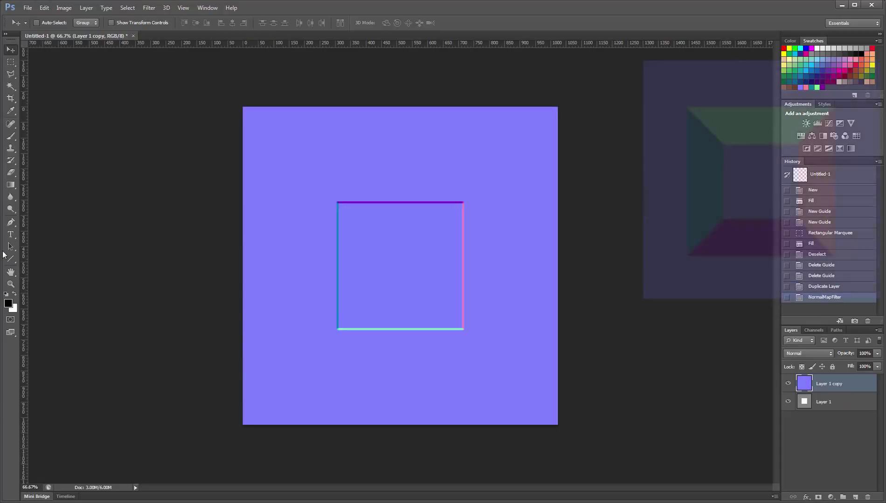
Step: Inspect the coloured edges of the square in the normal map, and undo the normal map filter
left_click(10, 285)
mouse_move(397, 284)
left_mouse_down()
mouse_move(425, 277)
mouse_move(425, 288)
left_mouse_up()
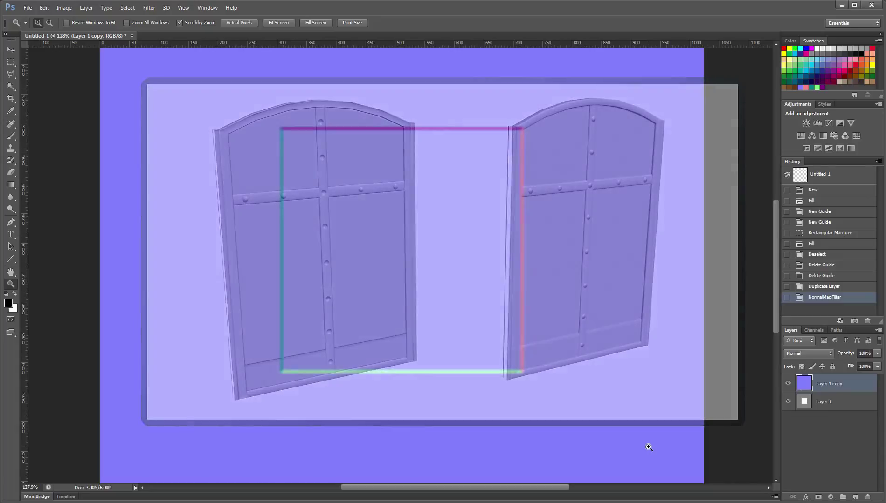
left_click_drag(465, 267, 443, 278)
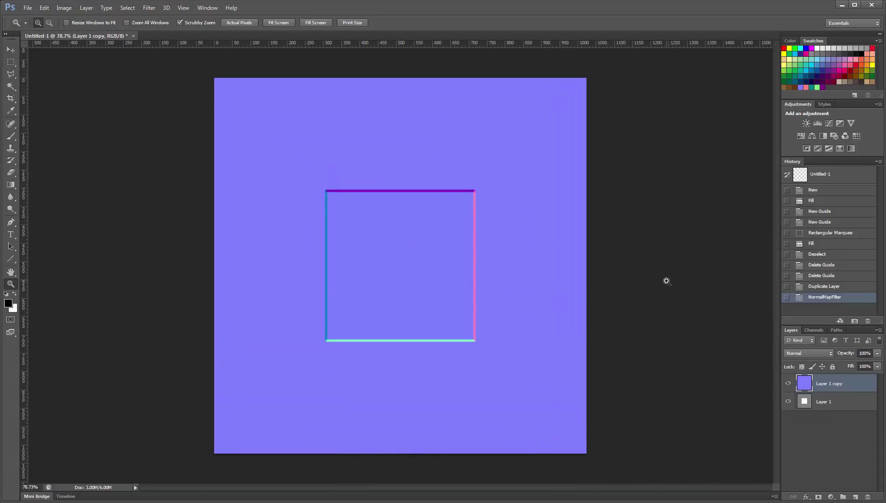
key("ctrl+z")
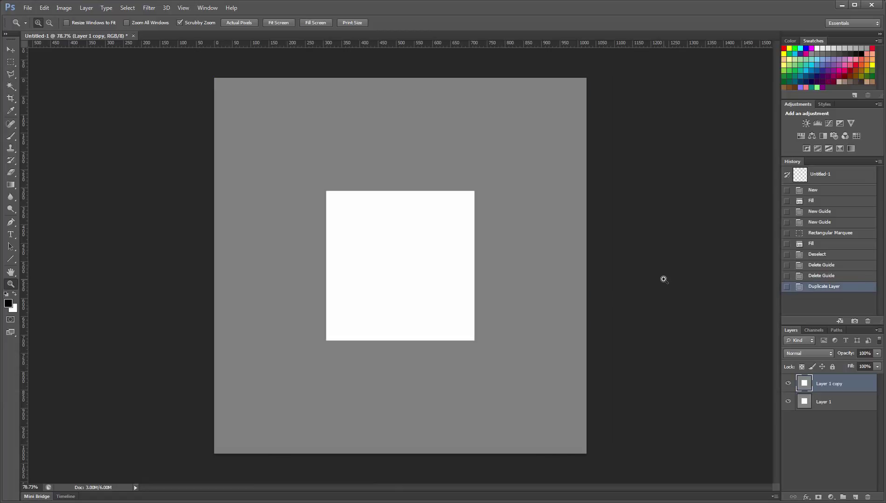
Step: Try the NVIDIA NormalMapFilter on the layer copy with Invert Y enabled
left_click(150, 9)
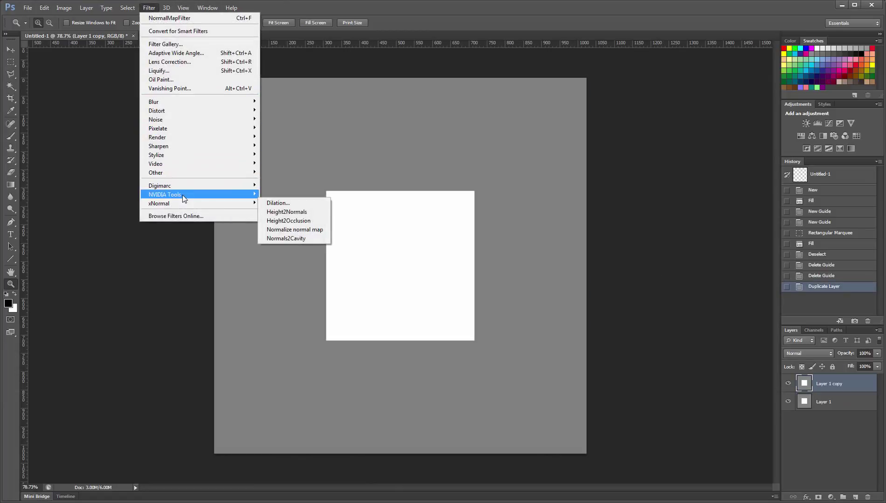
mouse_move(182, 196)
left_click(315, 194)
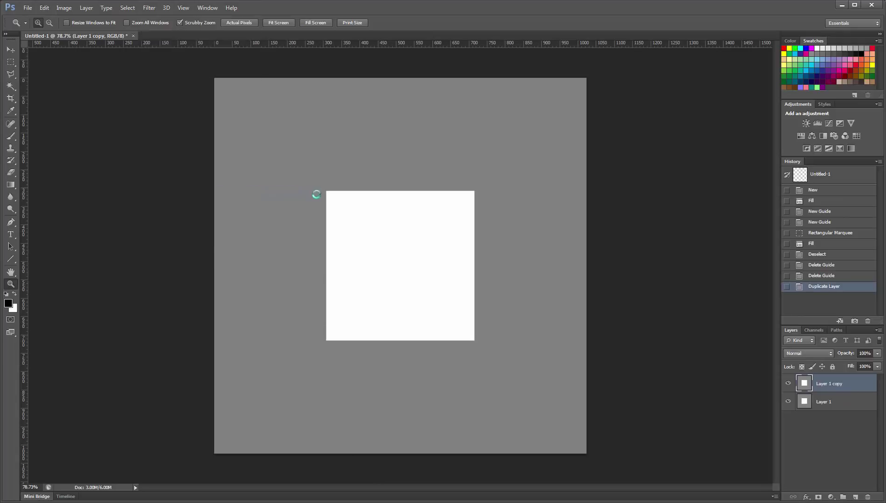
left_click(111, 90)
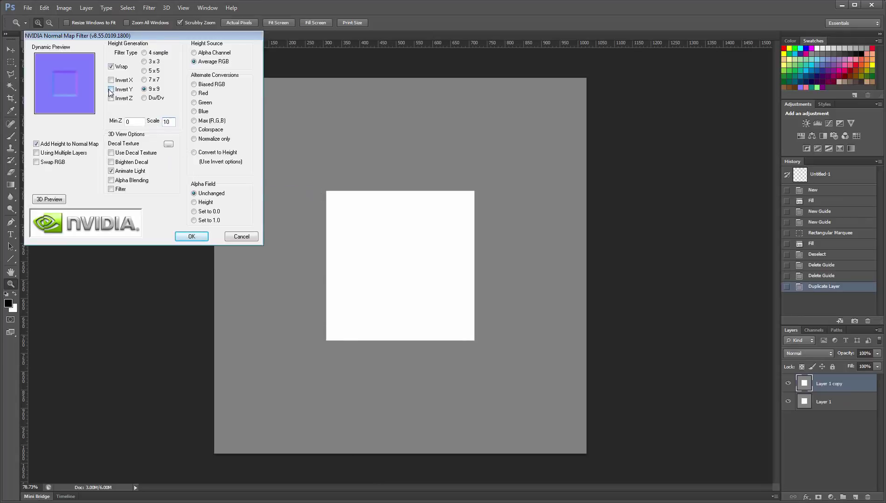
left_click(191, 237)
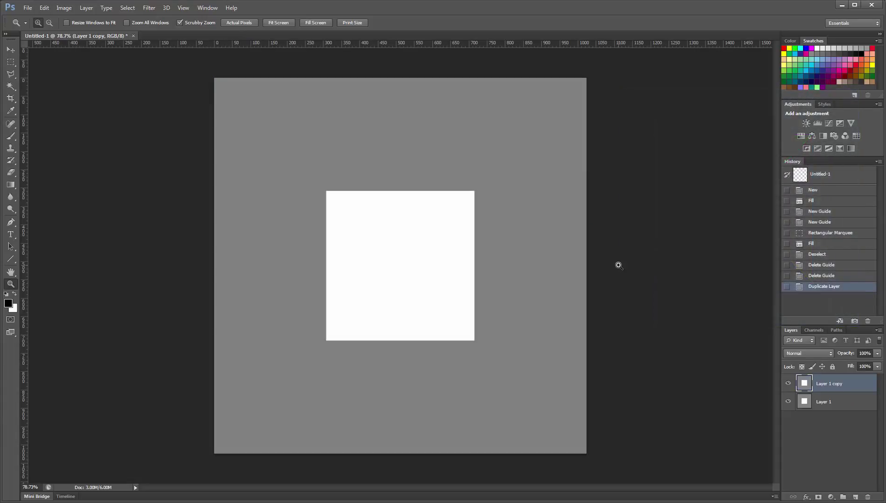
Step: Run the NVIDIA NormalMapFilter on the layer copy with the 9 x 9 filter, scale 10 and no inverted axes
left_click(150, 8)
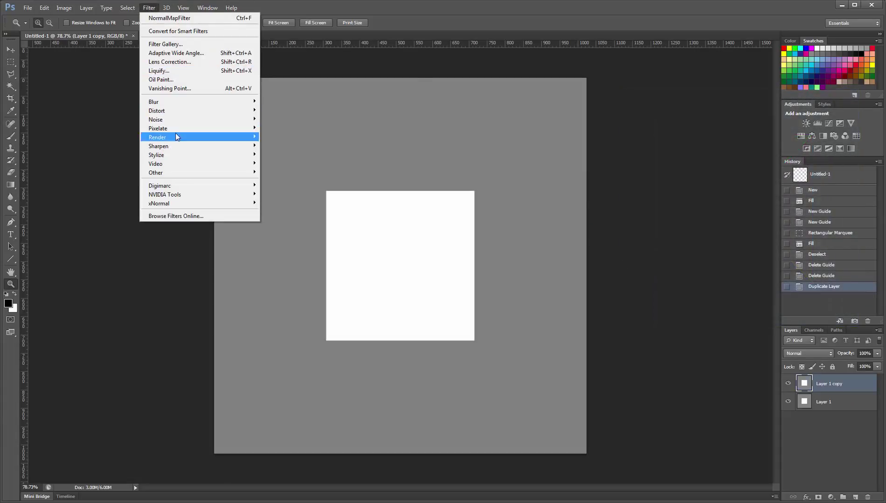
mouse_move(210, 194)
left_click(276, 195)
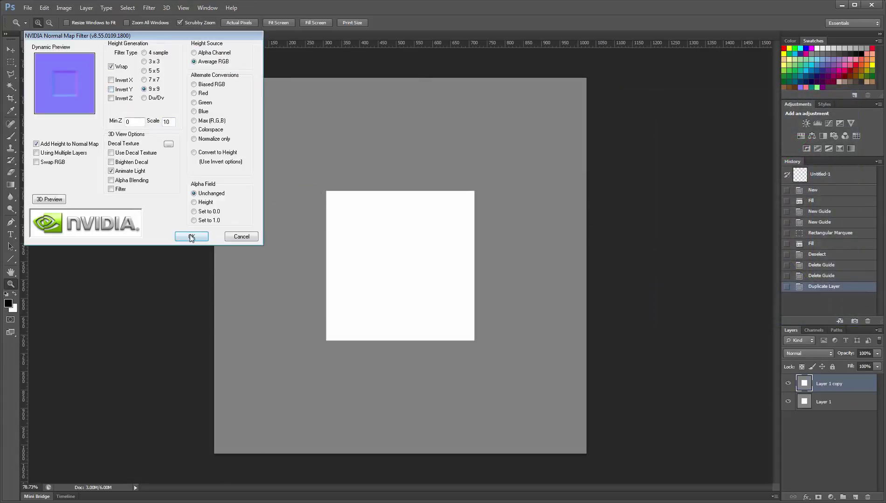
key("Return")
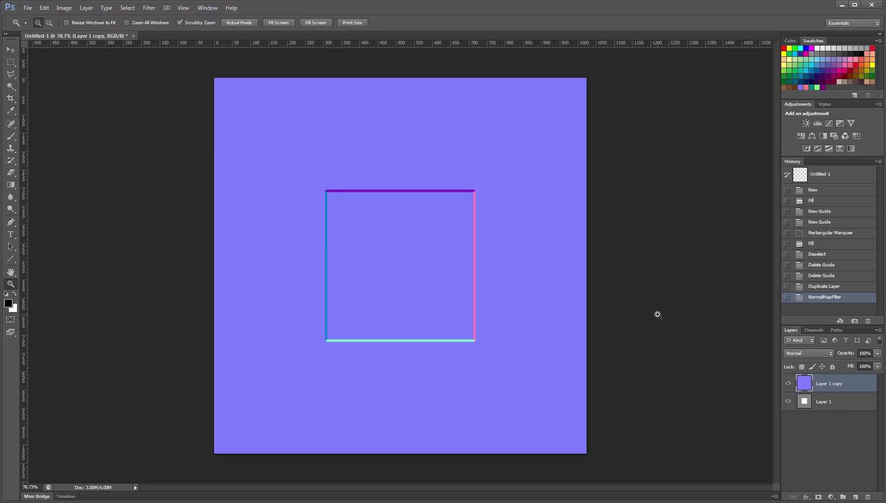
Step: Invert only the Green channel of the normal map layer and restore the RGB composite
left_click(813, 330)
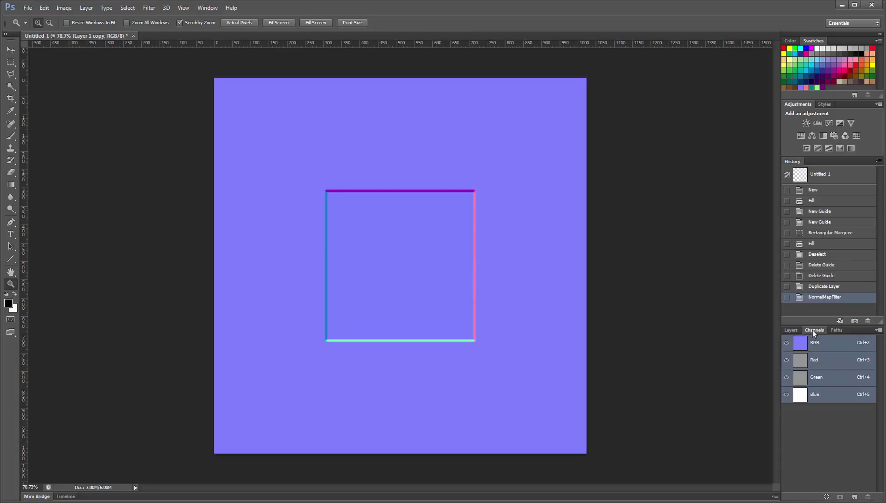
left_click(823, 380)
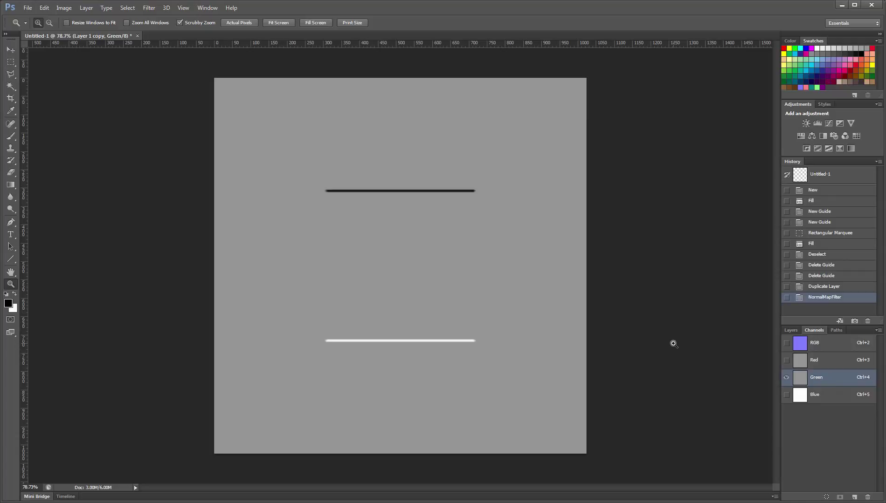
key("ctrl+i")
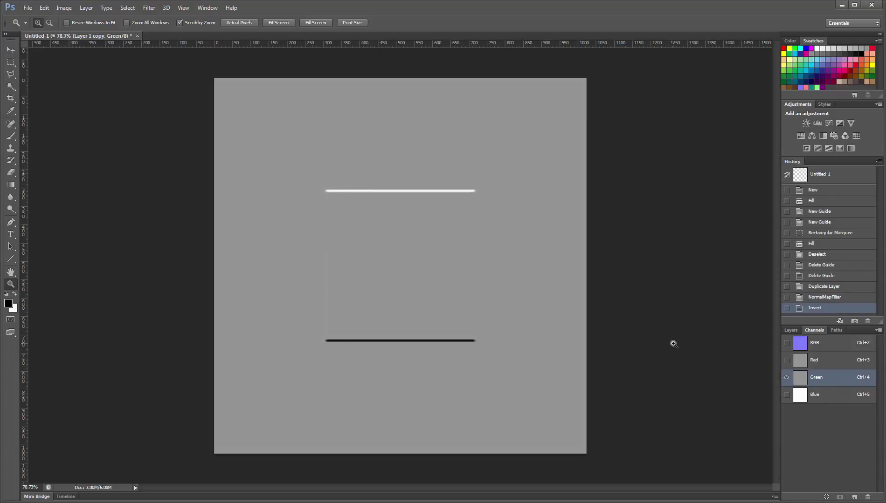
left_click(820, 348)
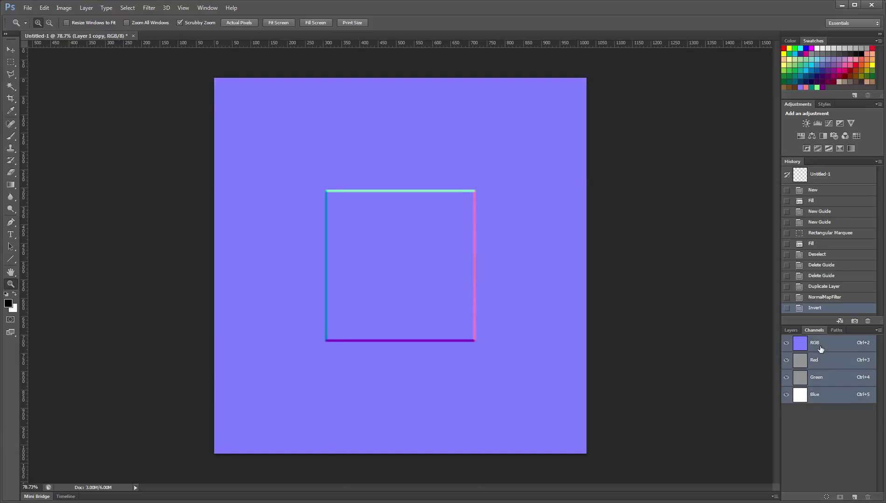
left_click(791, 330)
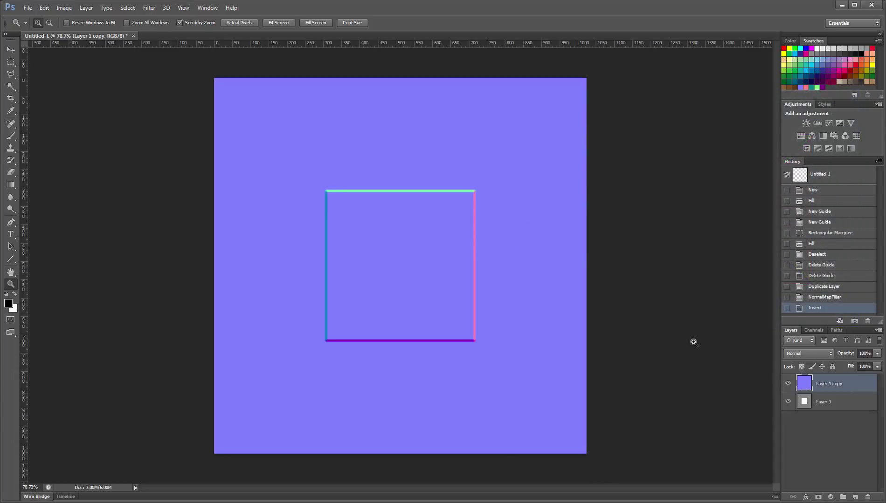
Step: Hide the normal map layer and copy the full canvas of the gray and white Layer 1
left_click(787, 384)
left_click(821, 404)
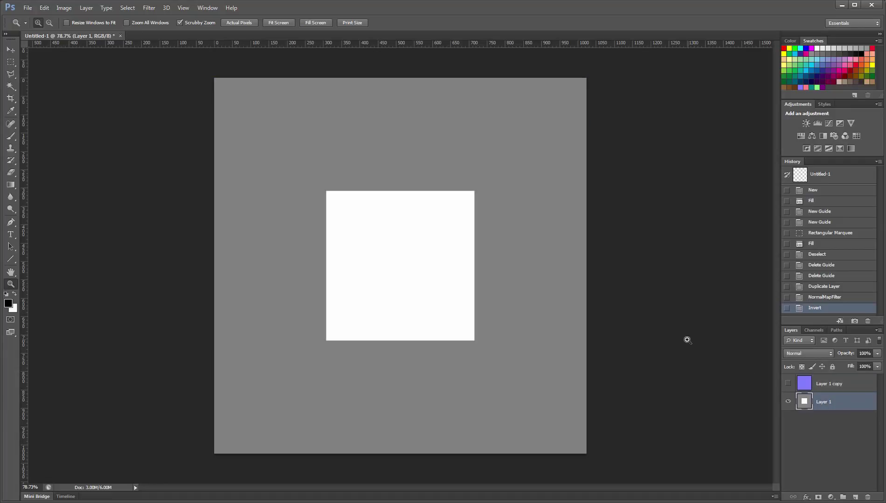
key("ctrl+a")
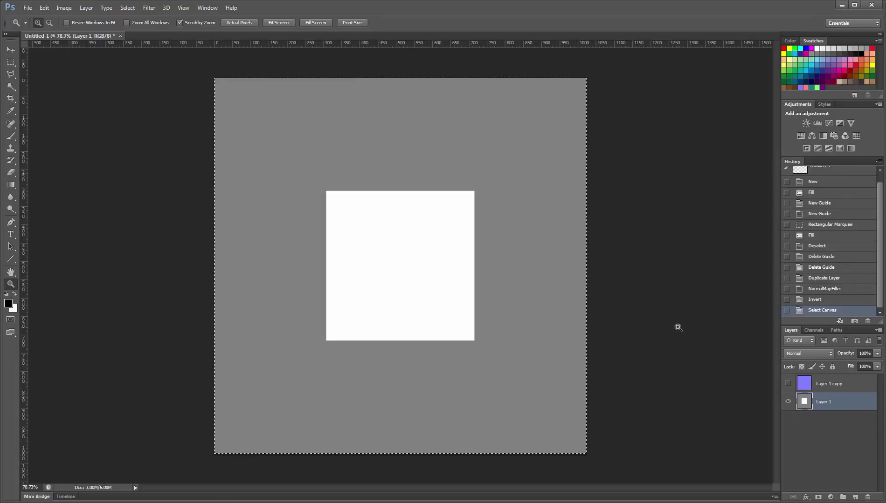
key("ctrl+c")
Step: Switch to the AwesomeBump folder and launch AwesomeBumpGL330.exe
key("alt+Tab")
double_click(485, 195)
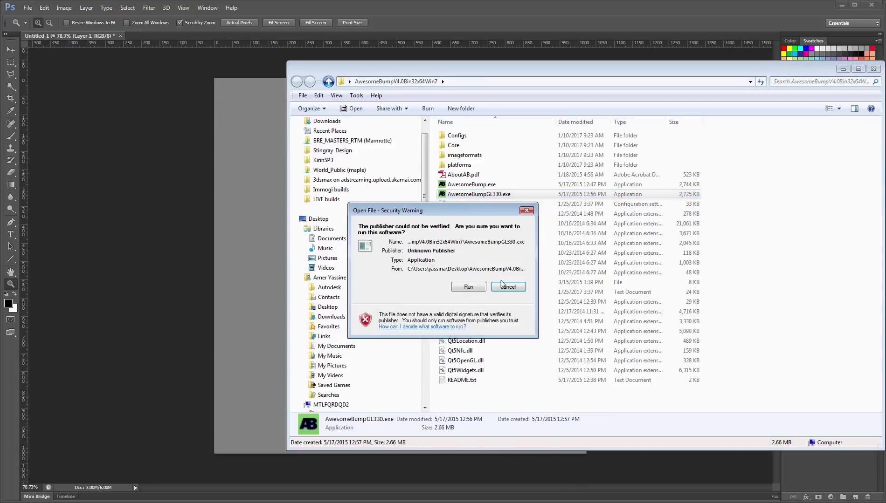
left_click(456, 339)
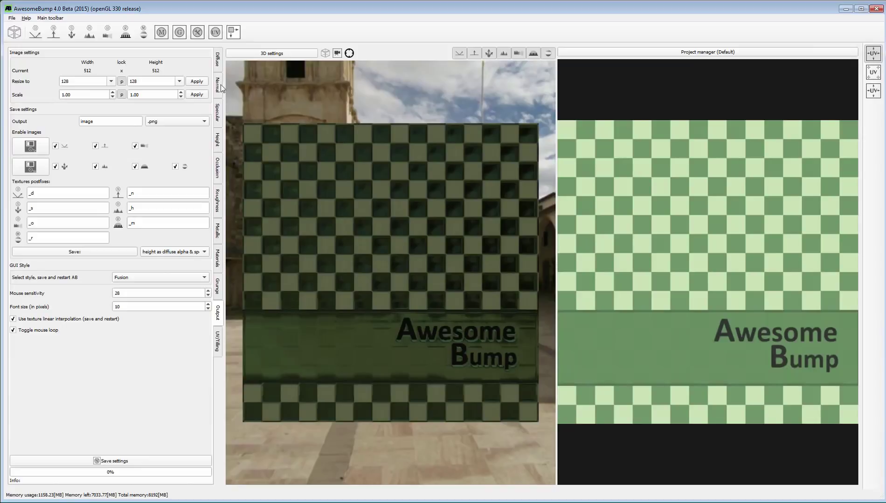
Step: Paste the copied white square image as AwesomeBump's diffuse texture and enable the basemap conversion preview
left_click(217, 62)
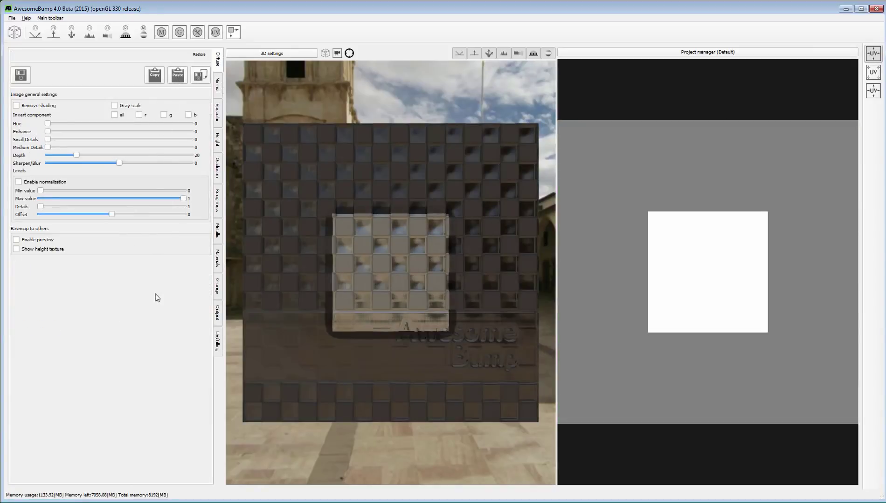
left_click_drag(256, 307, 417, 350)
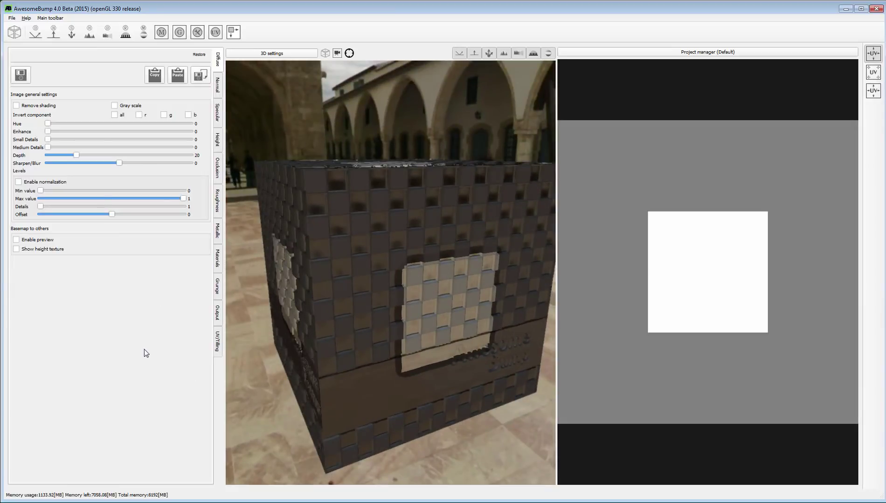
left_click(33, 240)
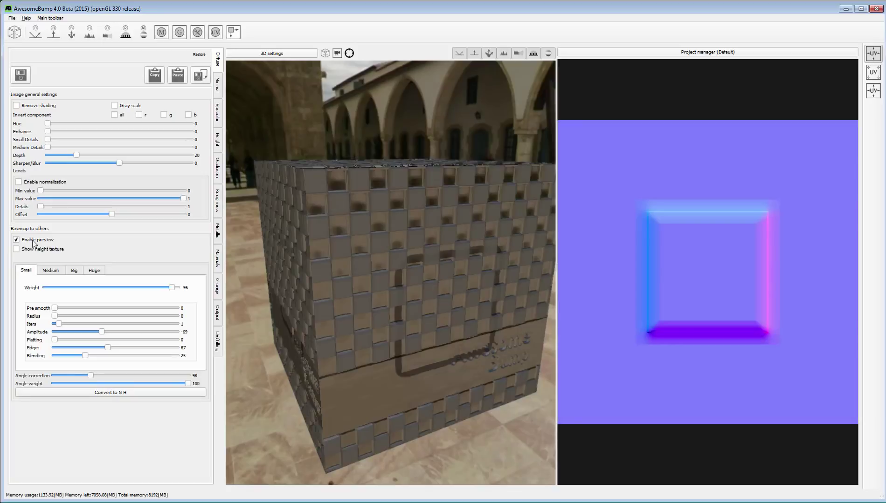
Step: Set the Small weight to 0, minimise the Big weight, lower the Huge weight, convert the basemap to normal and height, and turn off the preview
left_click_drag(172, 288, 12, 280)
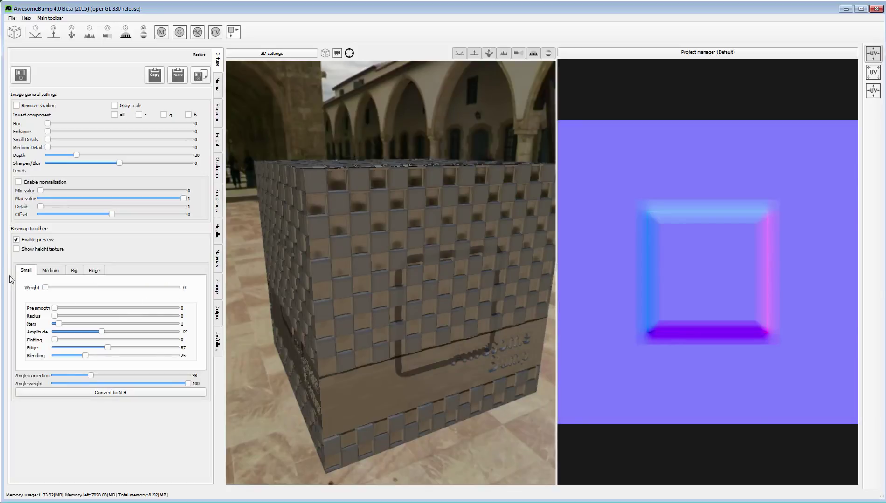
left_click(73, 270)
left_click_drag(113, 288, 6, 290)
left_click(92, 271)
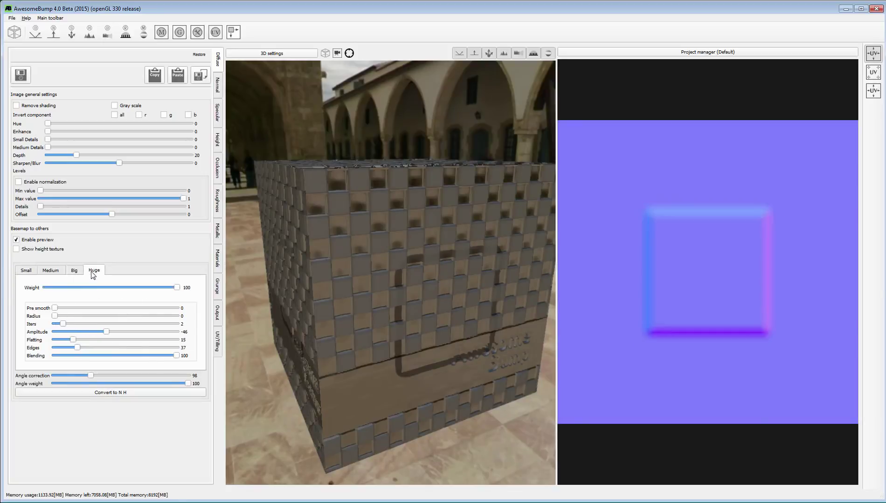
mouse_move(177, 288)
left_mouse_down()
mouse_move(2, 301)
mouse_move(172, 296)
left_mouse_up()
left_click(54, 275)
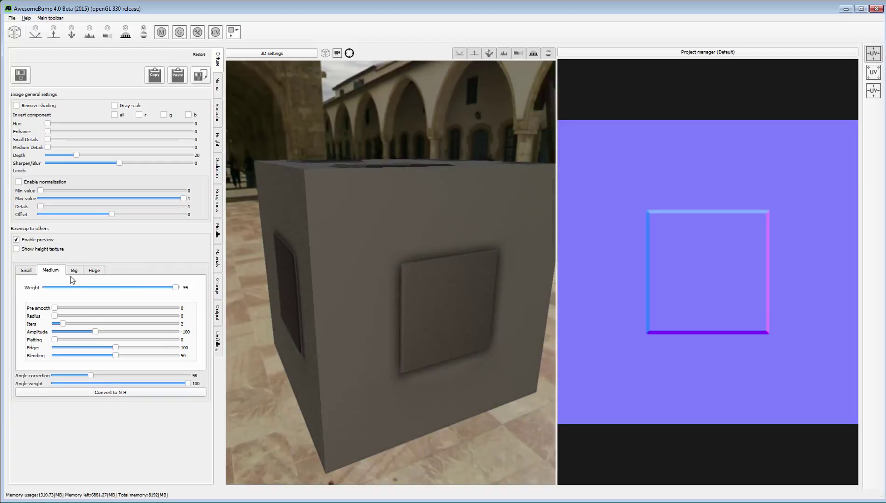
left_click(27, 241)
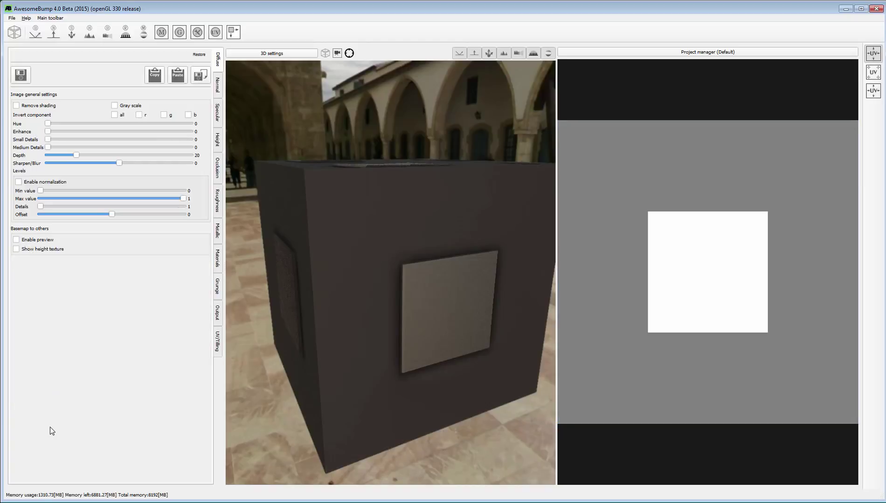
Step: Examine the square's edges in the generated normal map and try inverting its green and red components
left_click(218, 86)
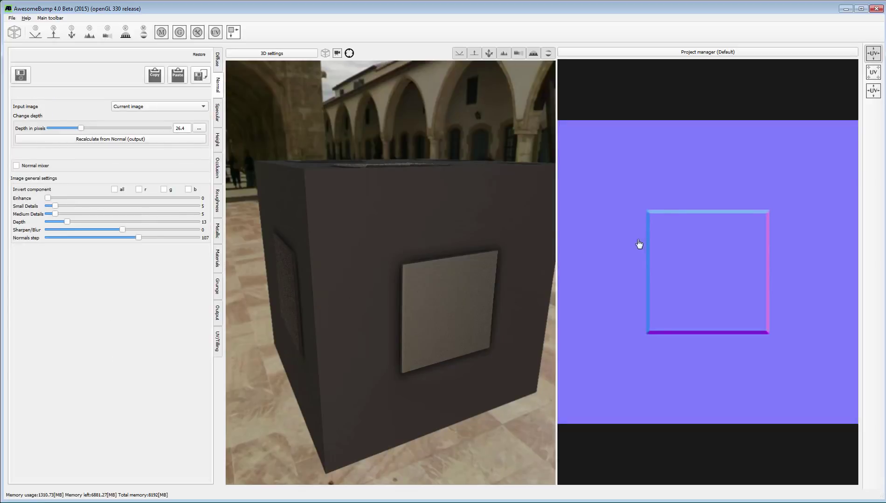
scroll(733, 270, "up", 3)
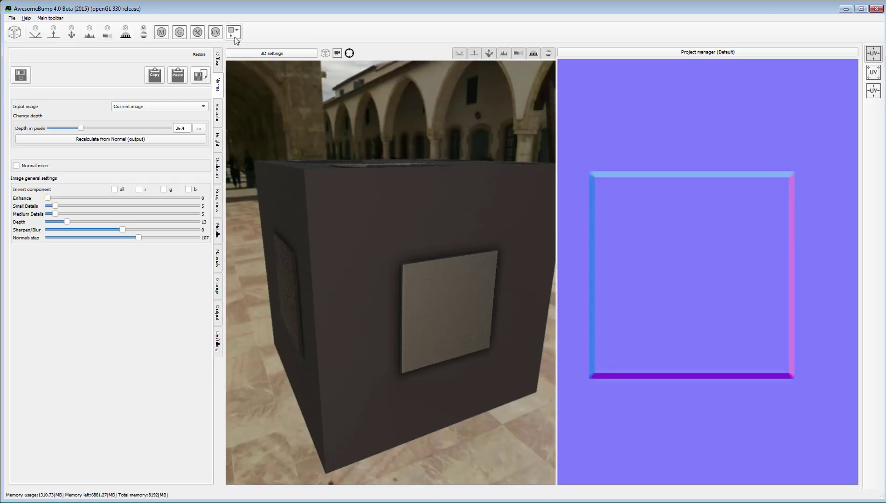
left_click(164, 190)
left_click(164, 190)
left_click(139, 190)
left_click(139, 190)
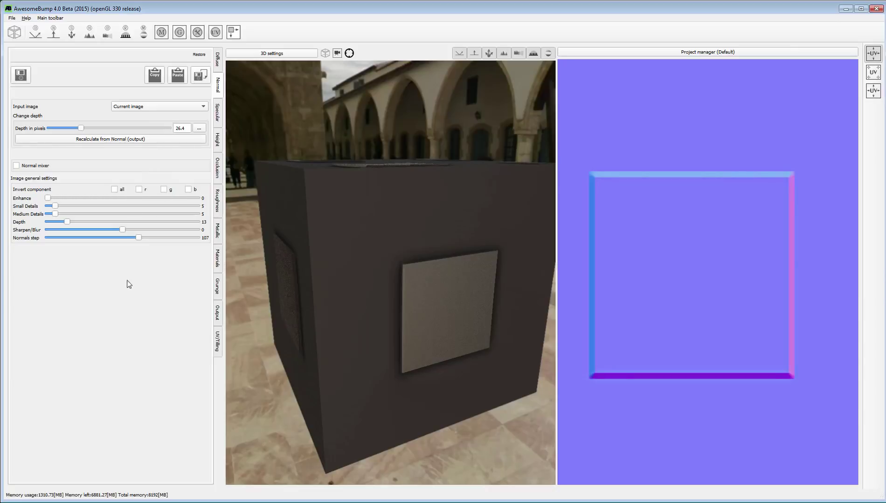